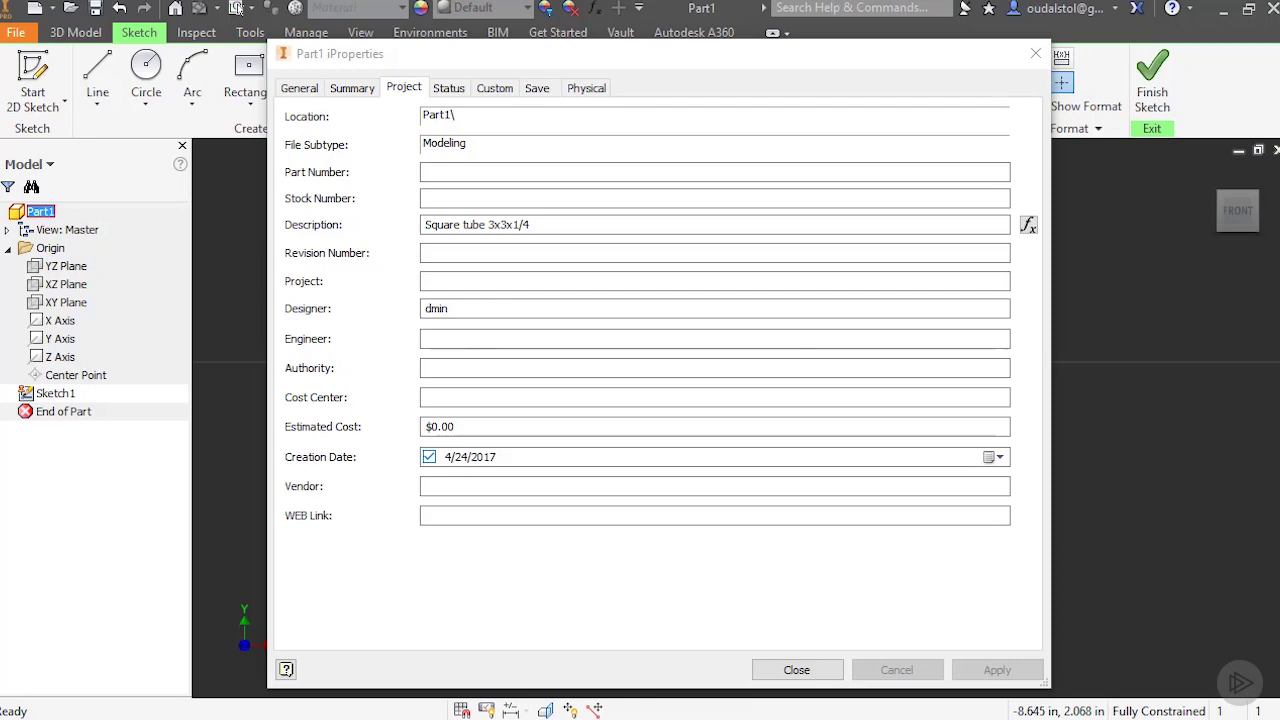
Close the Part1 iProperties dialog, keeping the description Square tube 3x3x1/4.
{"action": "left_click", "coordinate": [775, 669]}
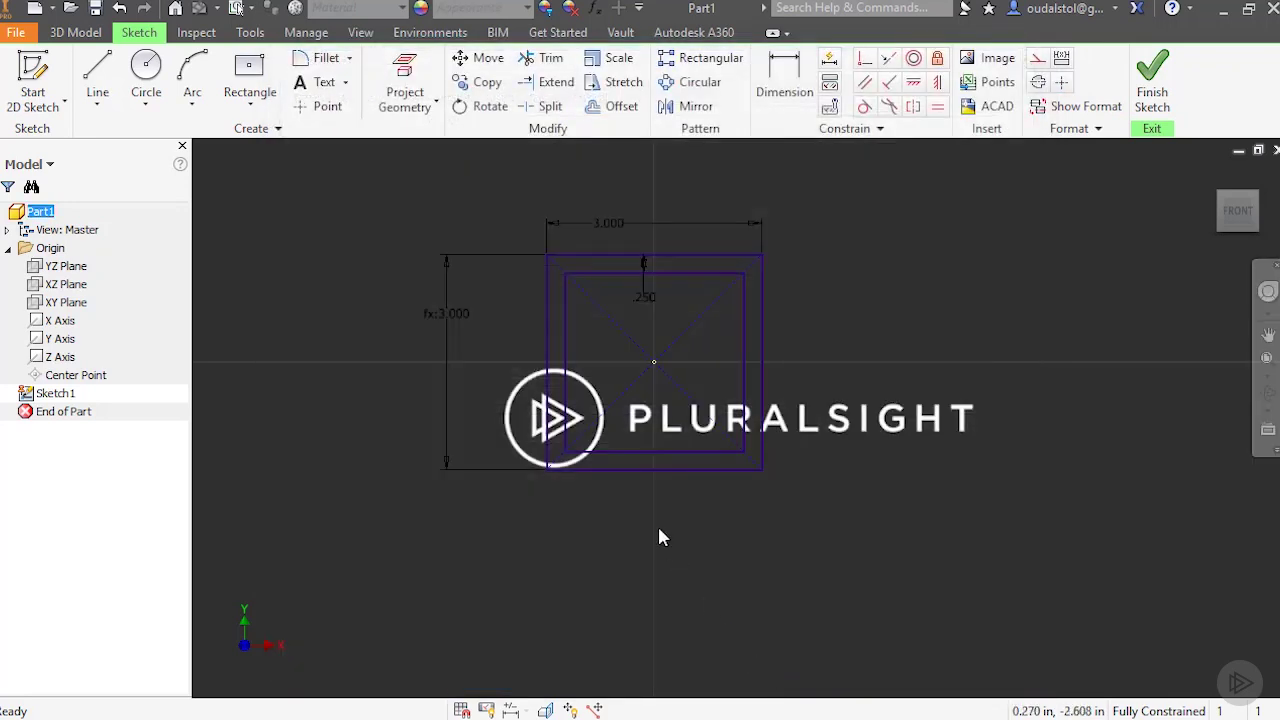
Finish the sketch and extrude the square tube profile 10 in into a solid.
{"action": "left_click", "coordinate": [1163, 80]}
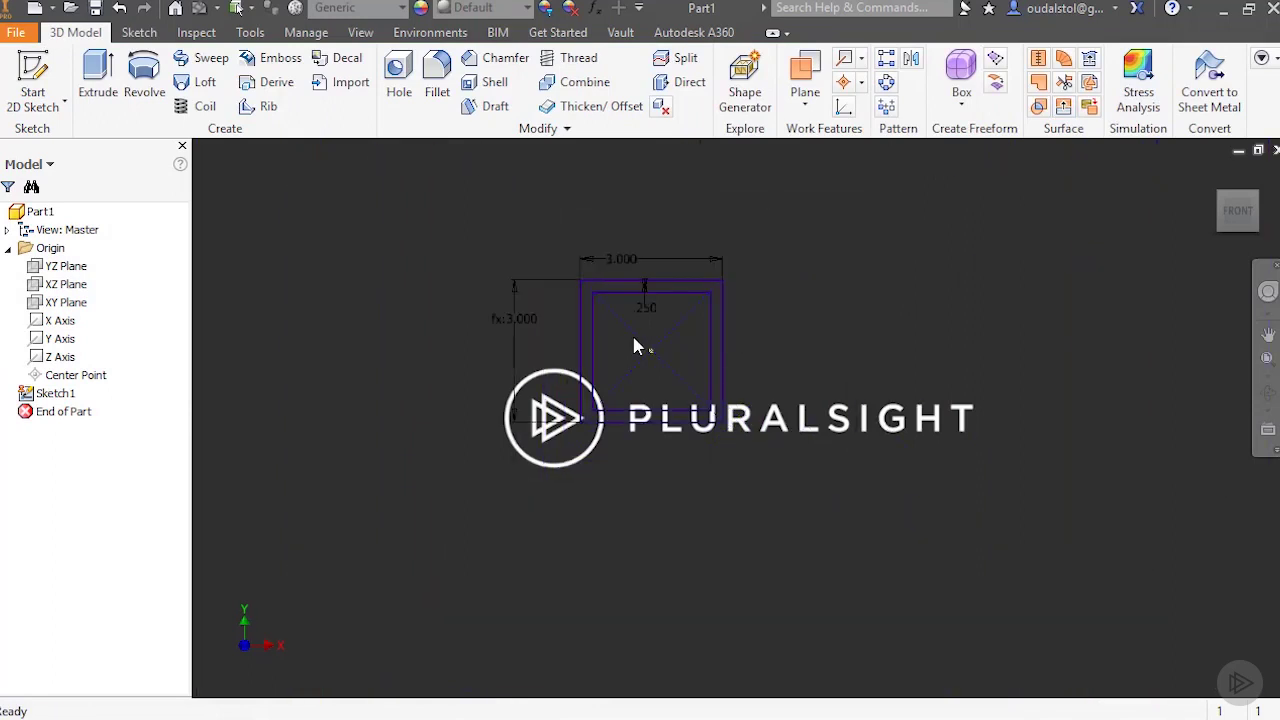
{"action": "left_click", "coordinate": [97, 68]}
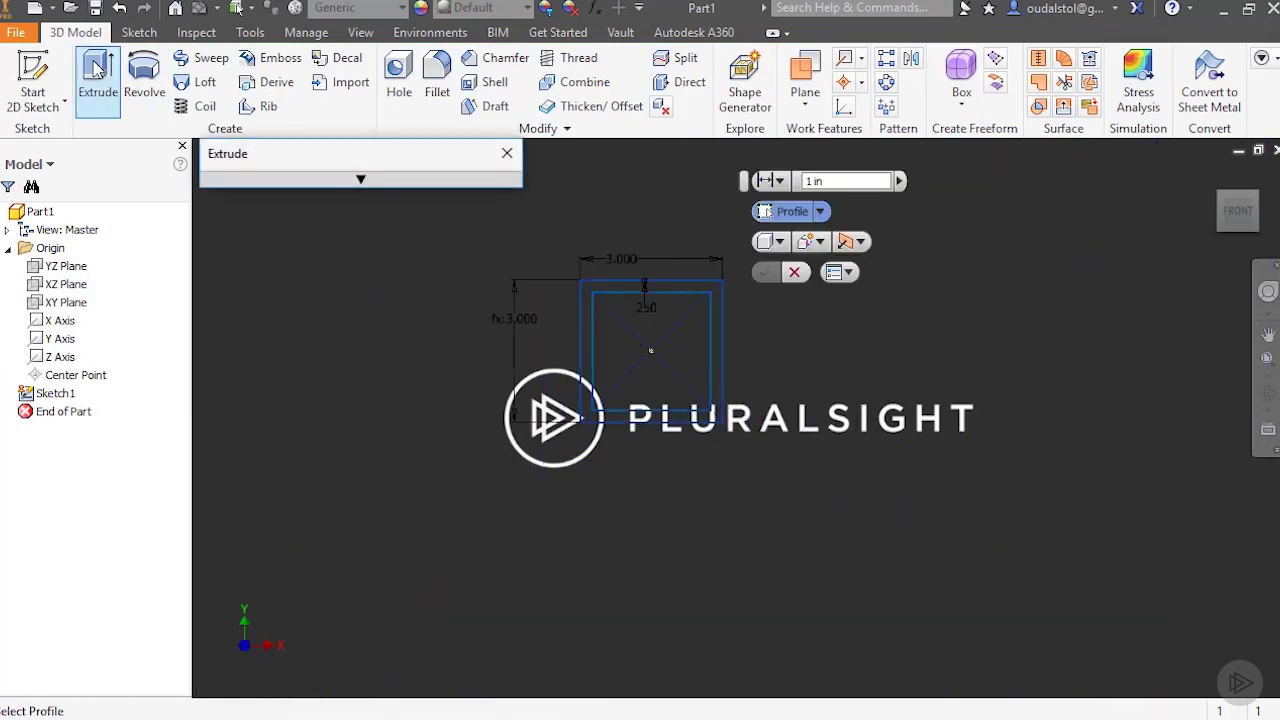
{"action": "left_click", "coordinate": [806, 181]}
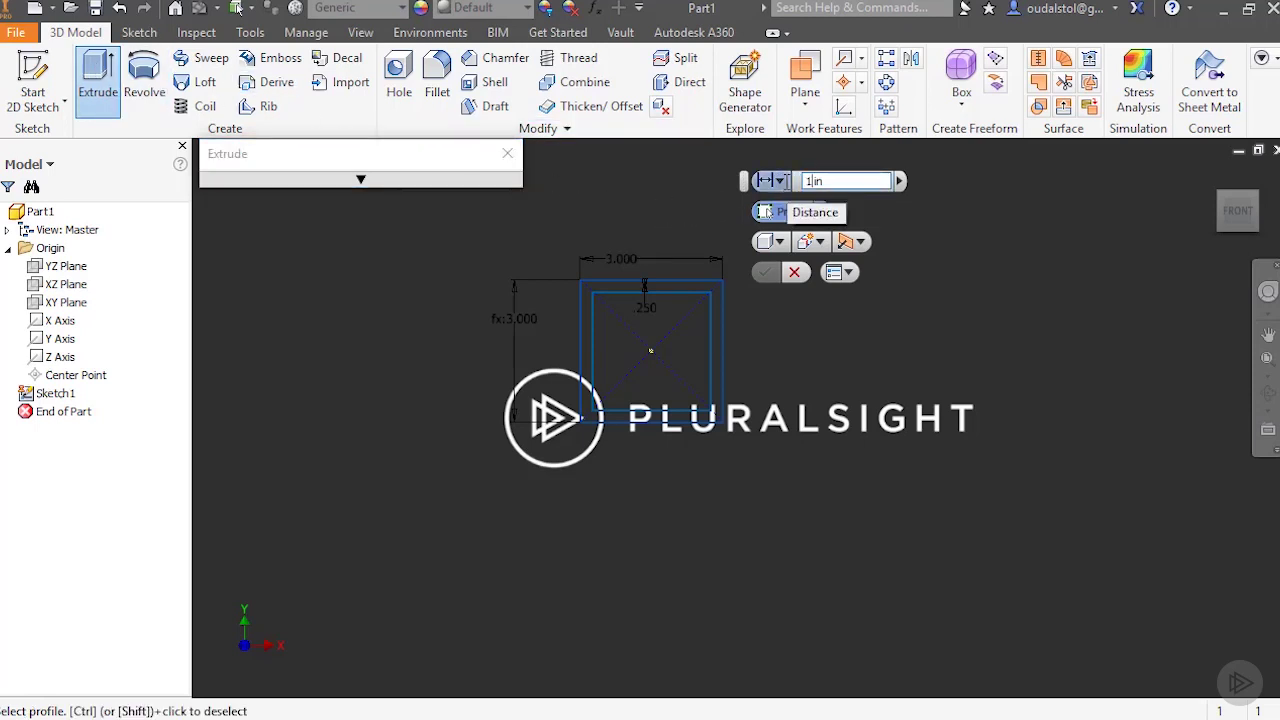
{"action": "type", "text": "0"}
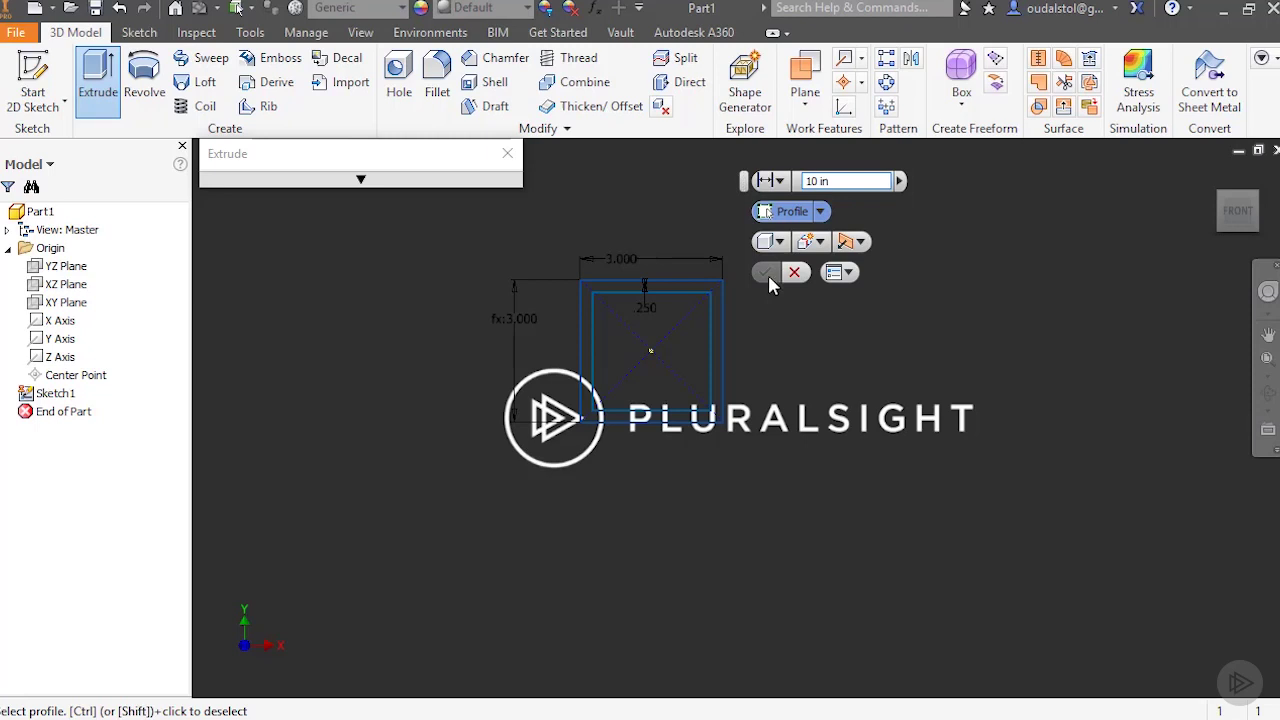
{"action": "left_click", "coordinate": [687, 291]}
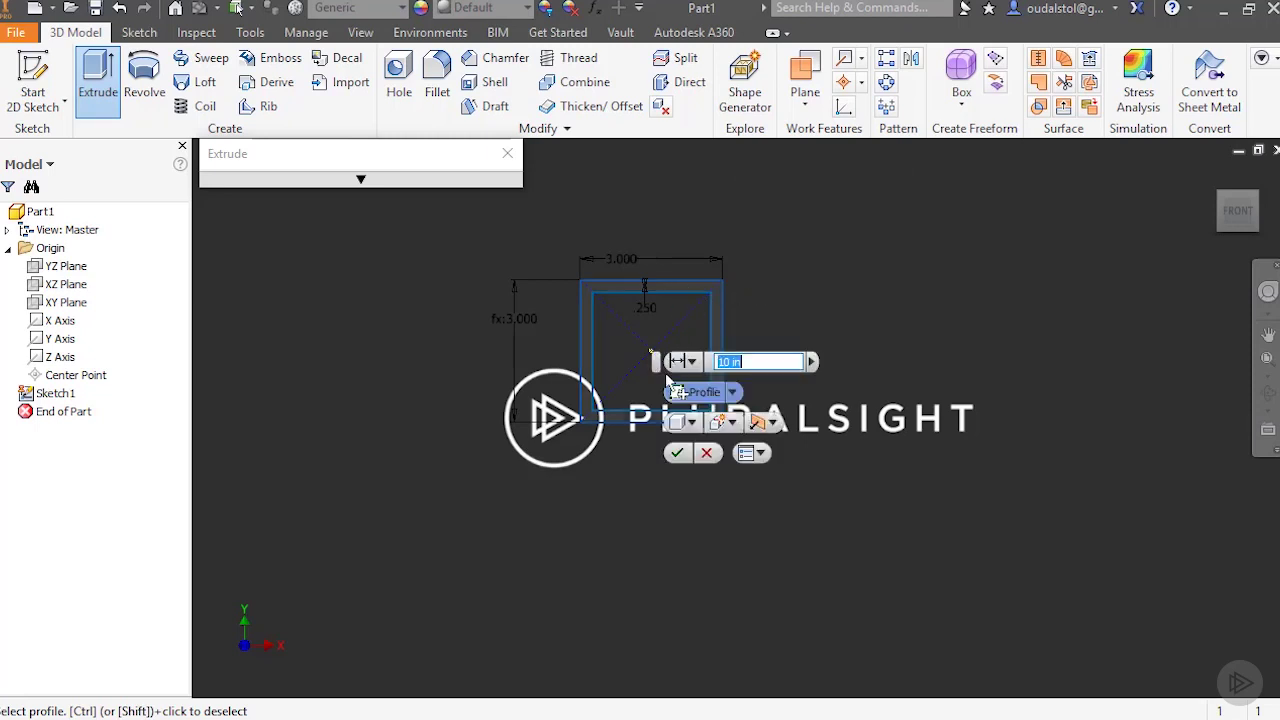
{"action": "left_click", "coordinate": [677, 452]}
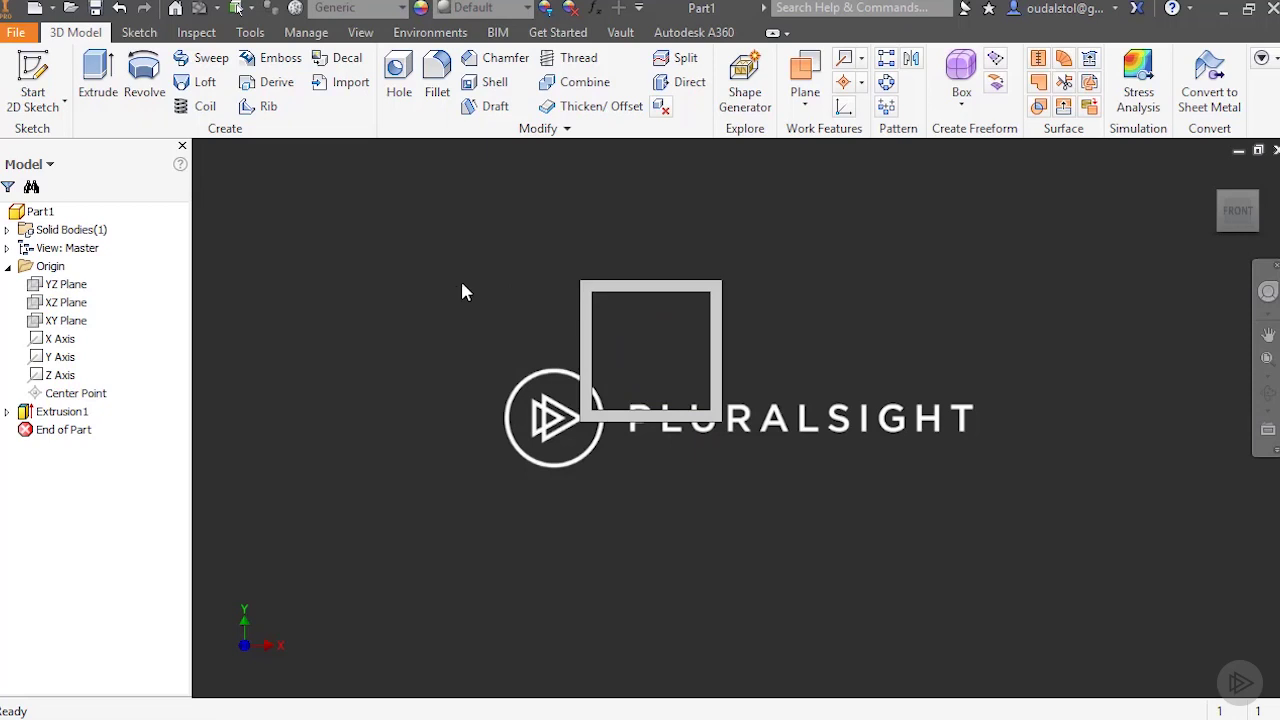
Orbit and pan the view to see the extruded tube from an angle.
{"action": "middle_click_drag", "start_coordinate": [462, 292], "coordinate": [563, 290], "text": "shift"}
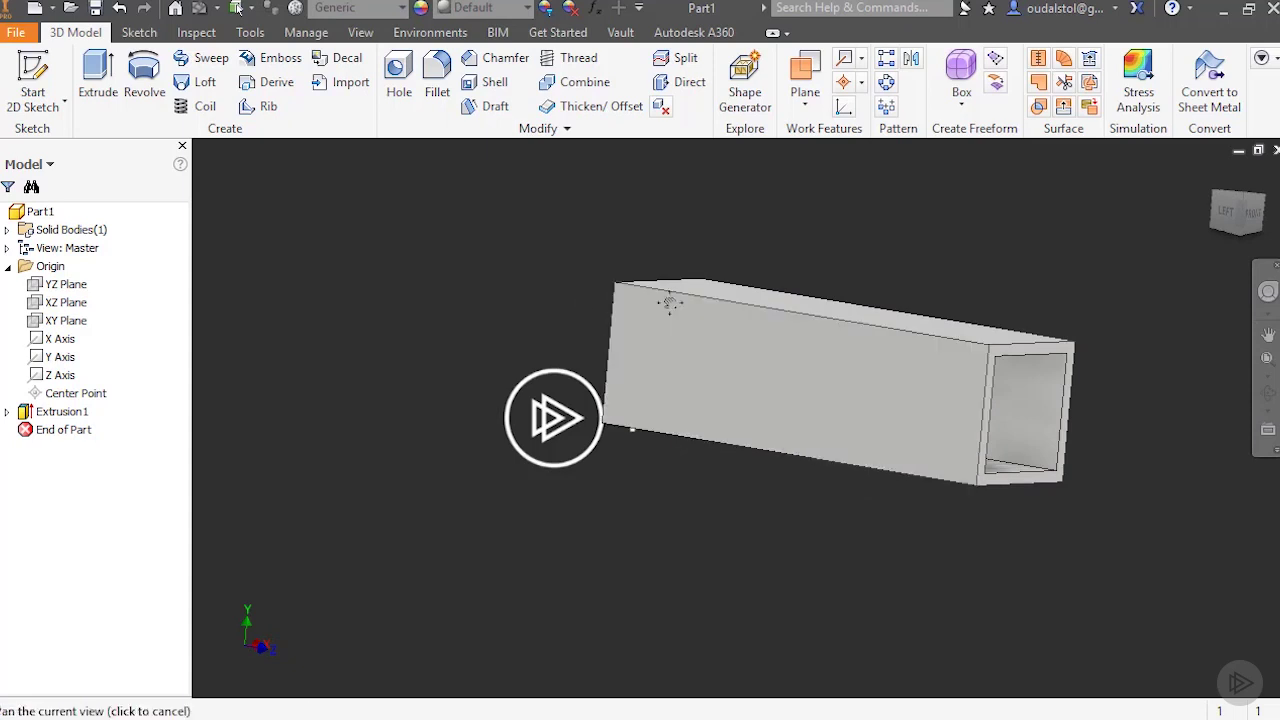
{"action": "middle_click_drag", "start_coordinate": [666, 297], "coordinate": [503, 280]}
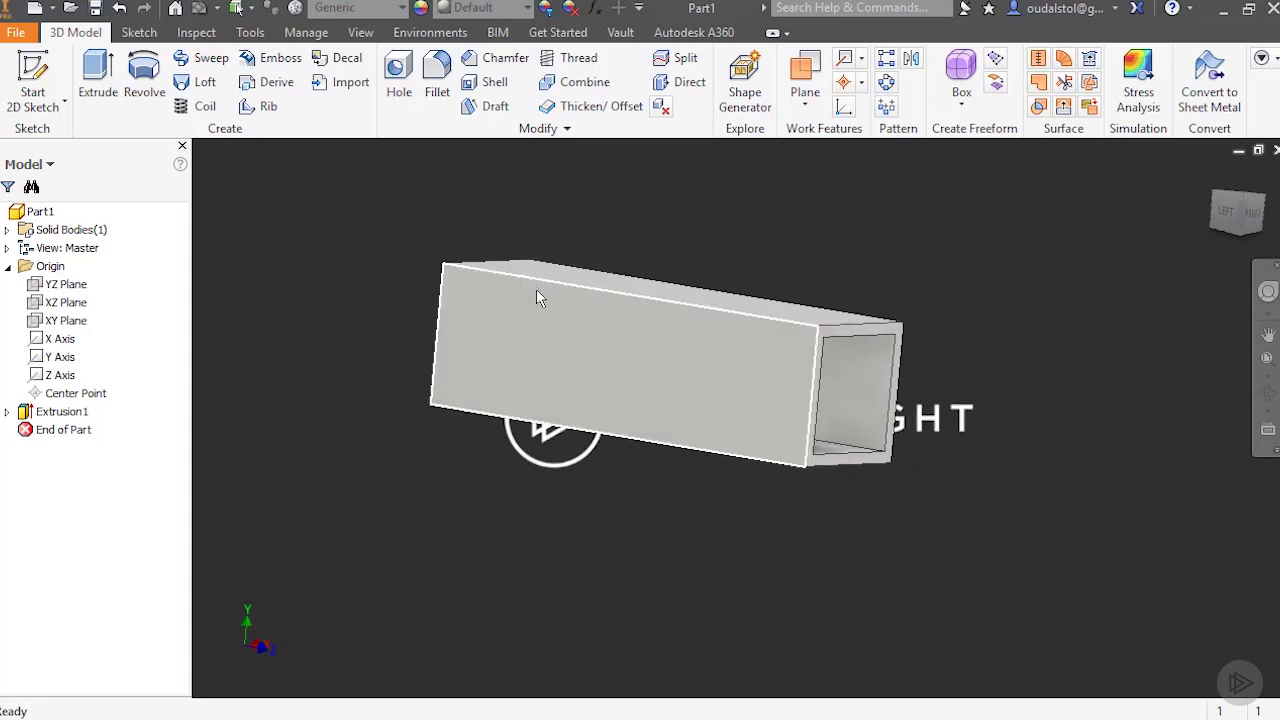
{"action": "middle_click_drag", "start_coordinate": [547, 316], "coordinate": [523, 329], "text": "shift"}
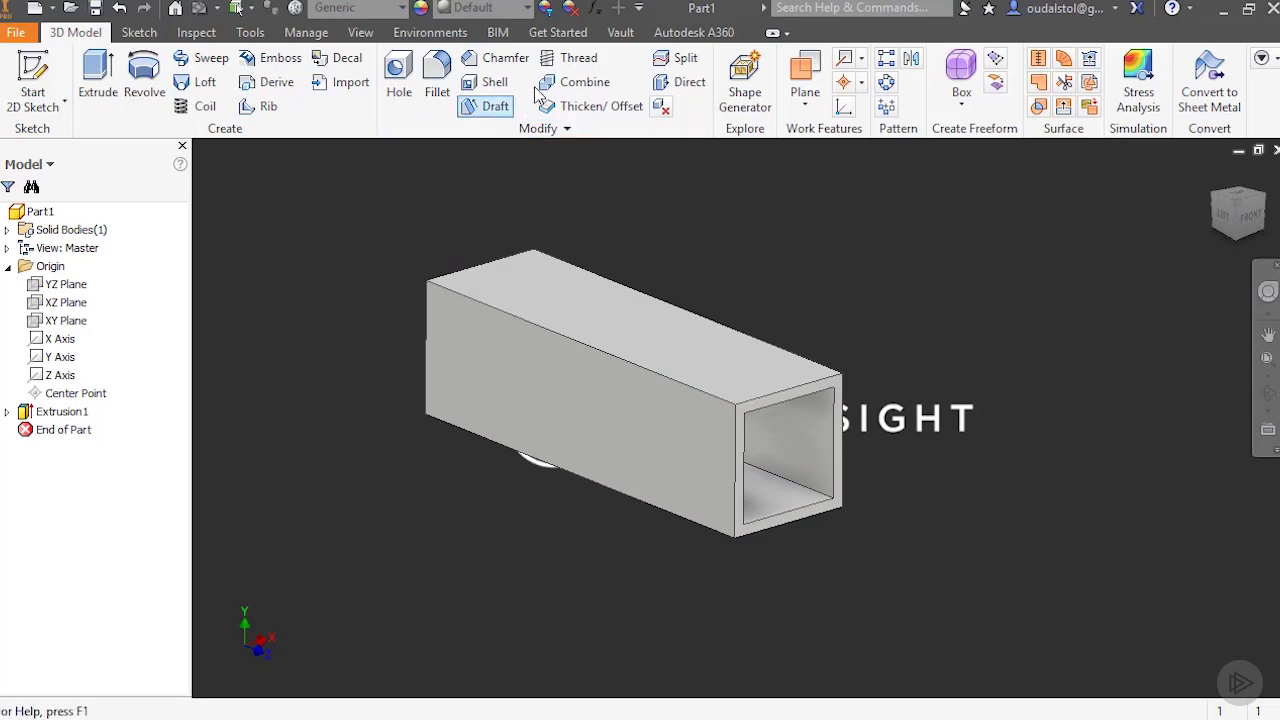
In the Parameters table, rename d3 to Long and mark it for export.
{"action": "left_click", "coordinate": [596, 9]}
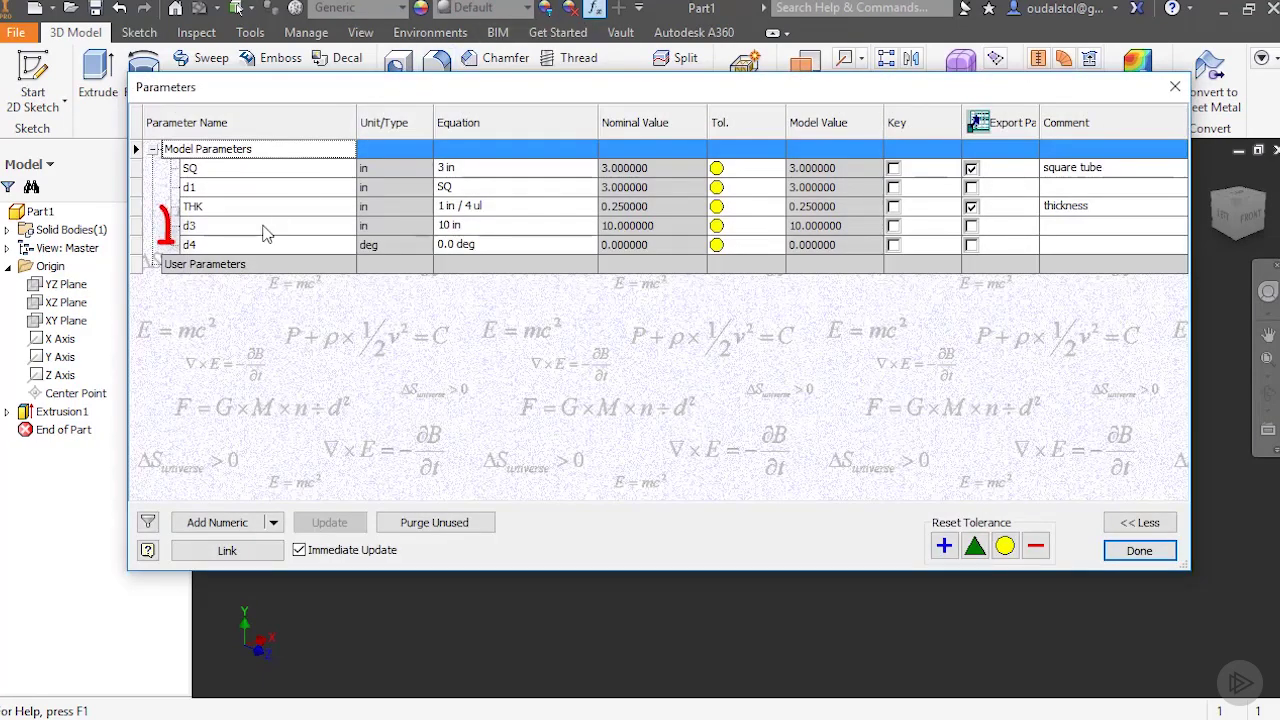
{"action": "mouse_move", "coordinate": [455, 228]}
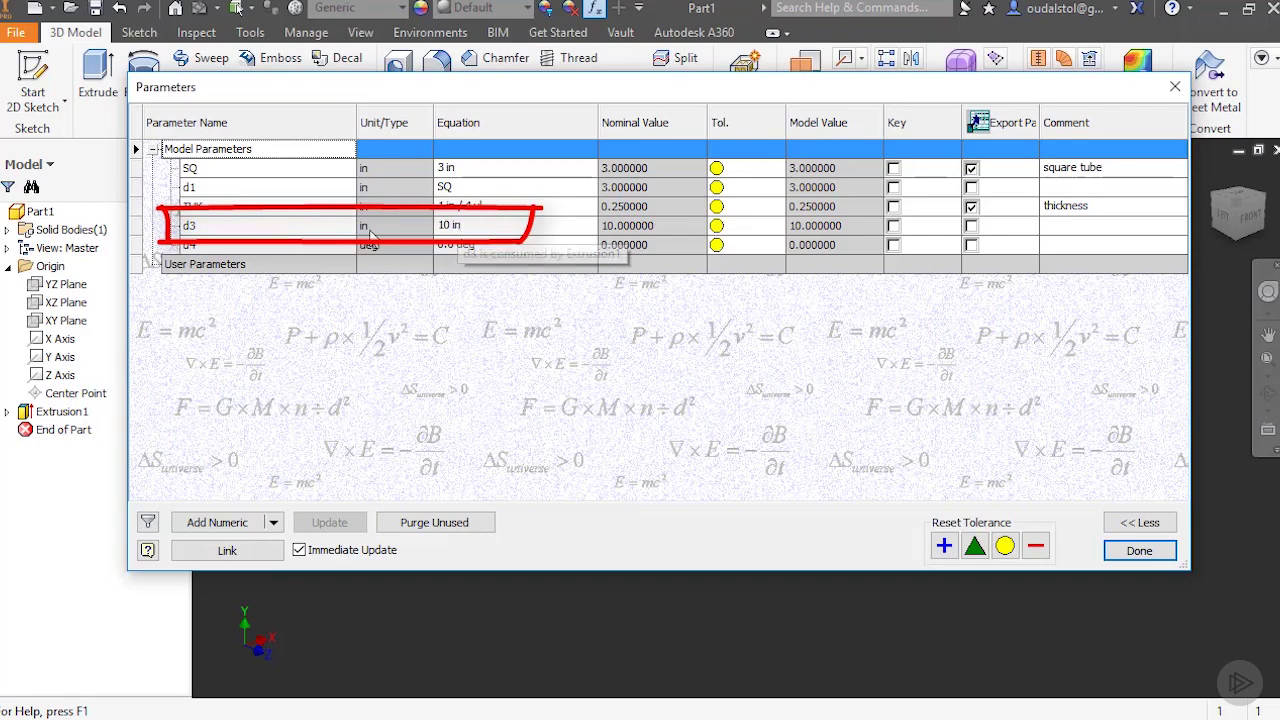
{"action": "left_click", "coordinate": [245, 233]}
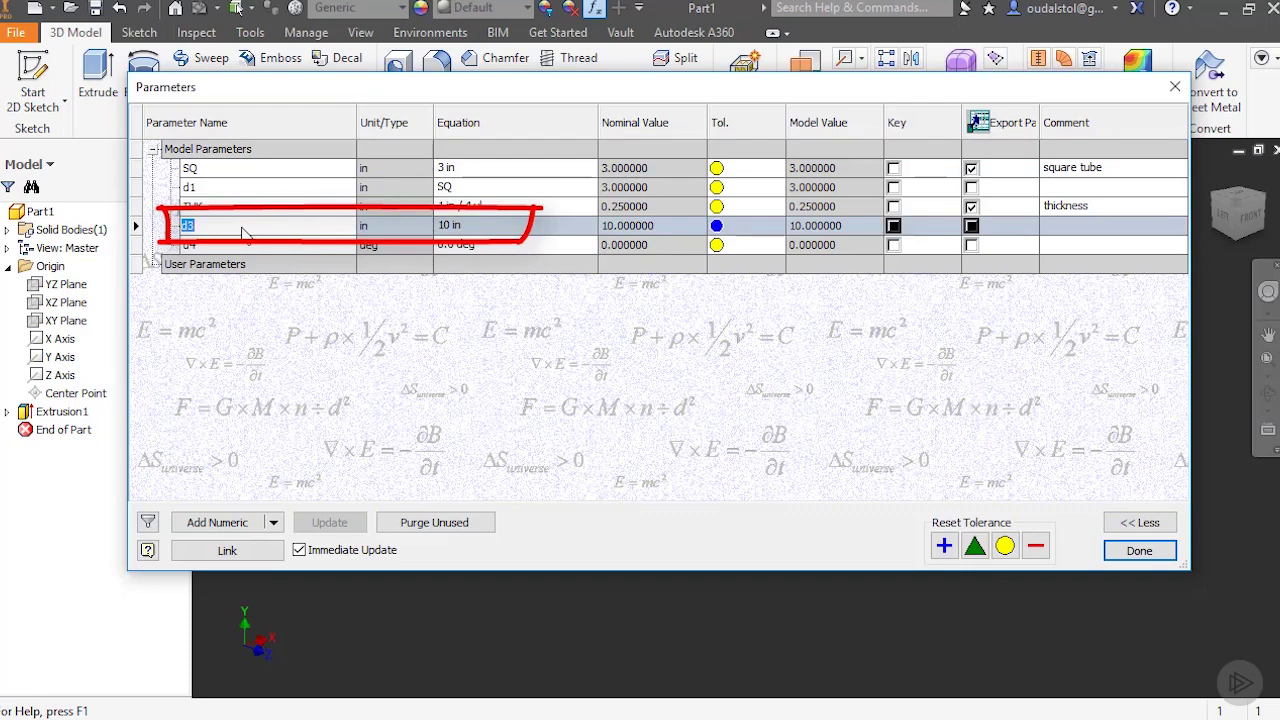
{"action": "type", "text": "Le"}
{"action": "type", "text": "ng"}
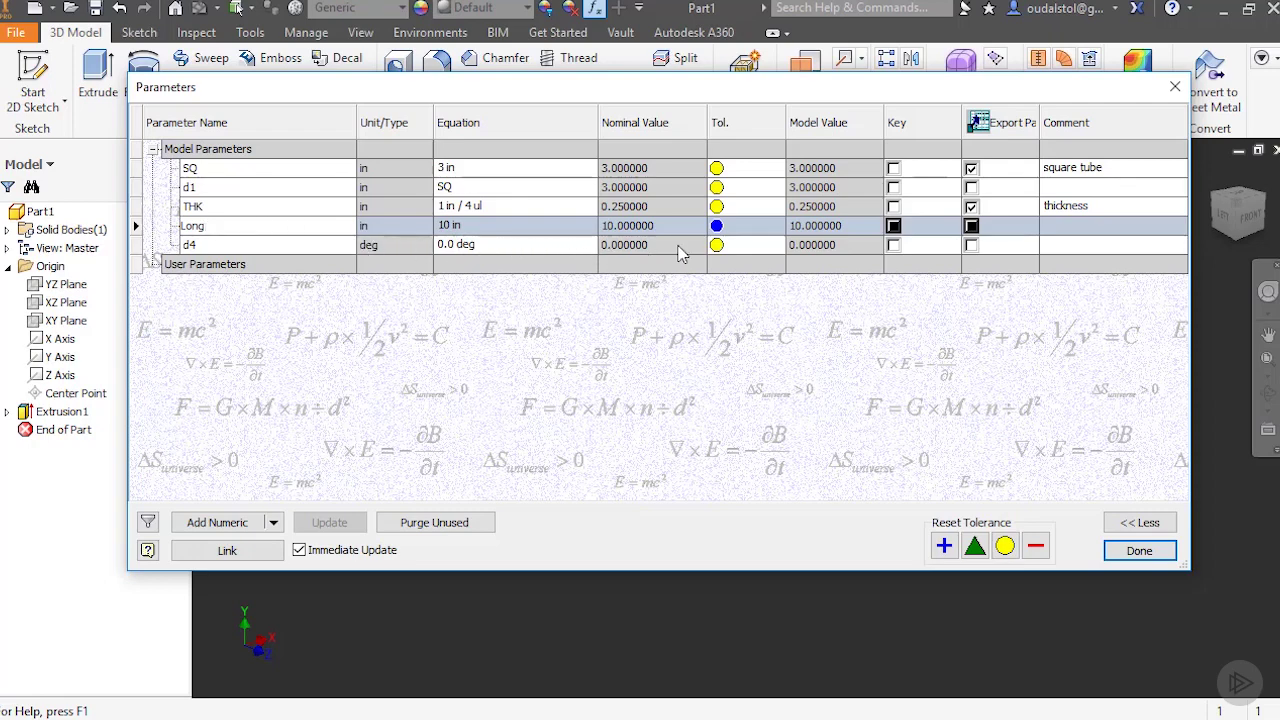
{"action": "left_click", "coordinate": [970, 228]}
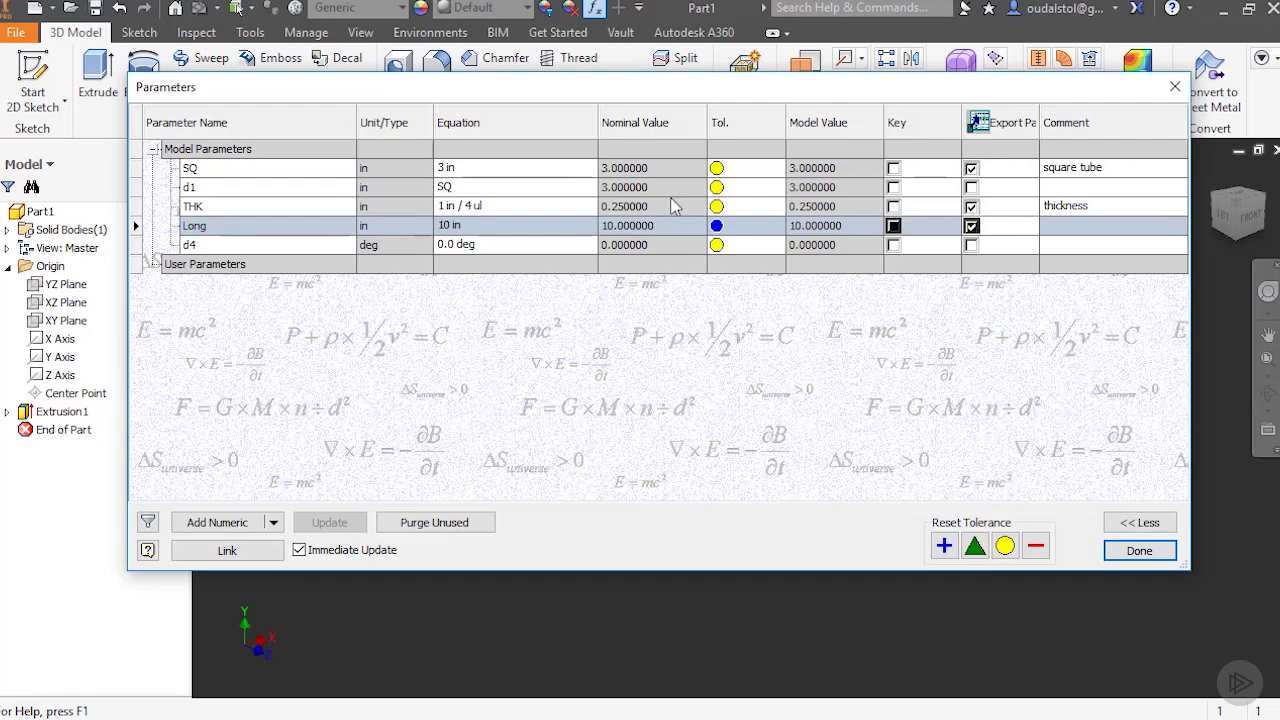
Give Long a custom property format with precision 0 and no units string, reading 10.
{"action": "right_click", "coordinate": [422, 234]}
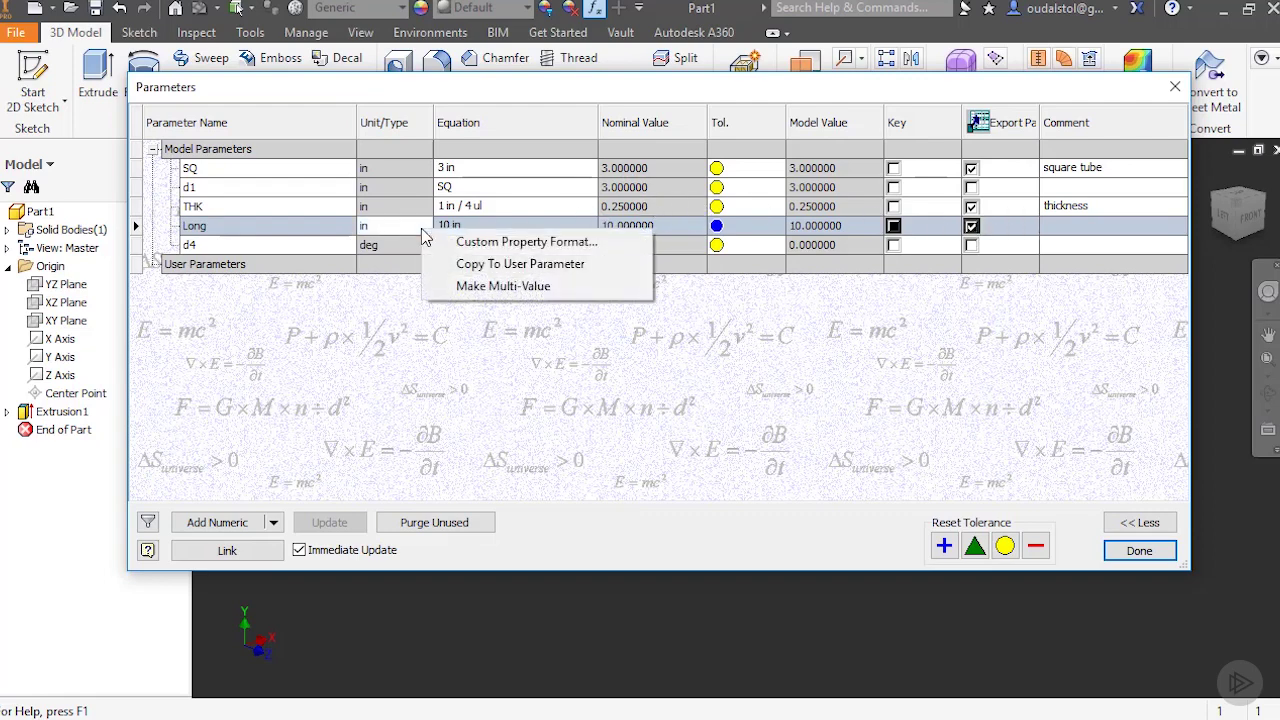
{"action": "left_click", "coordinate": [482, 243]}
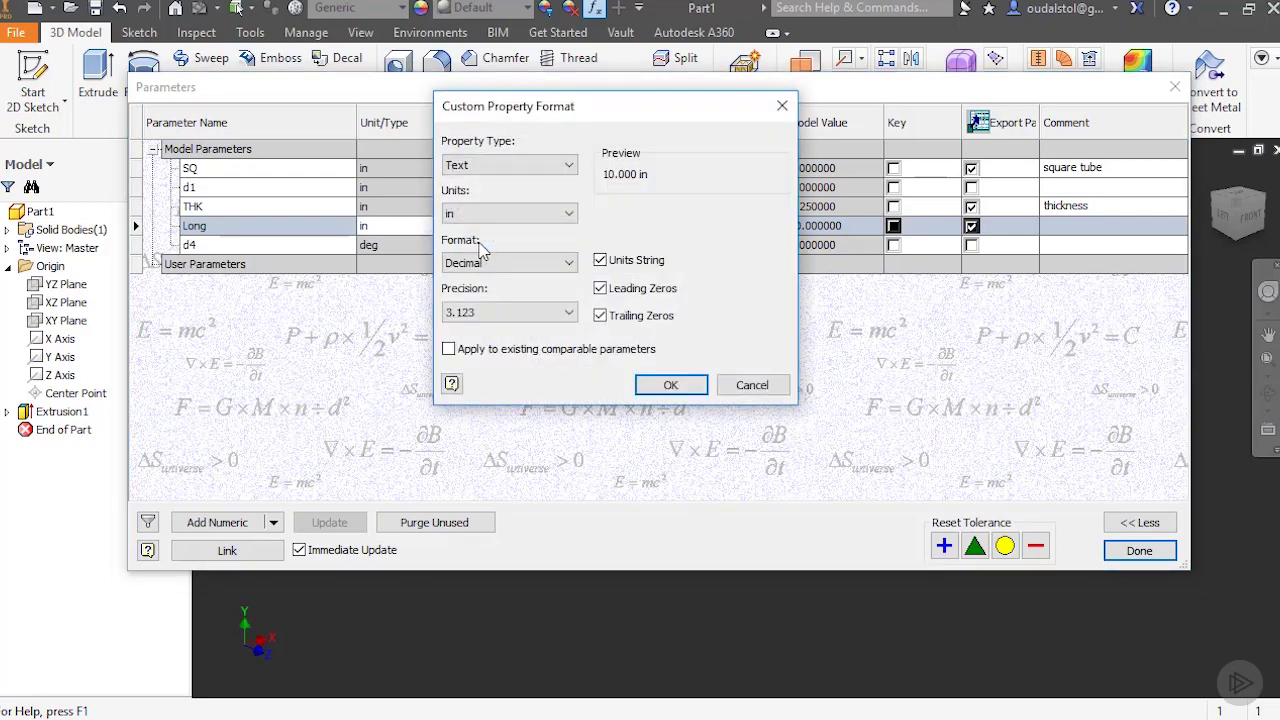
{"action": "left_click", "coordinate": [477, 313]}
{"action": "left_click", "coordinate": [460, 331]}
{"action": "left_click", "coordinate": [601, 262]}
{"action": "left_click", "coordinate": [671, 386]}
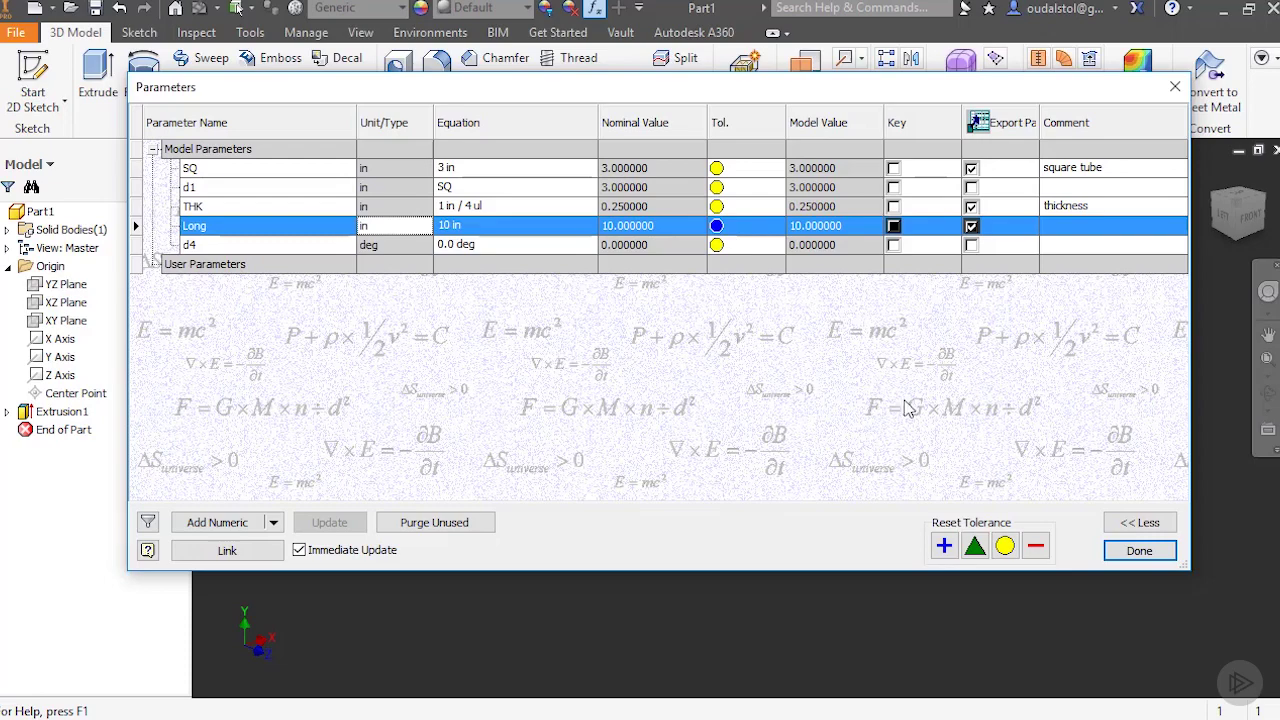
Apply the parameters and view Part1's custom iProperties: Long 10, SQ 3, THK 1/4.
{"action": "left_click", "coordinate": [1130, 556]}
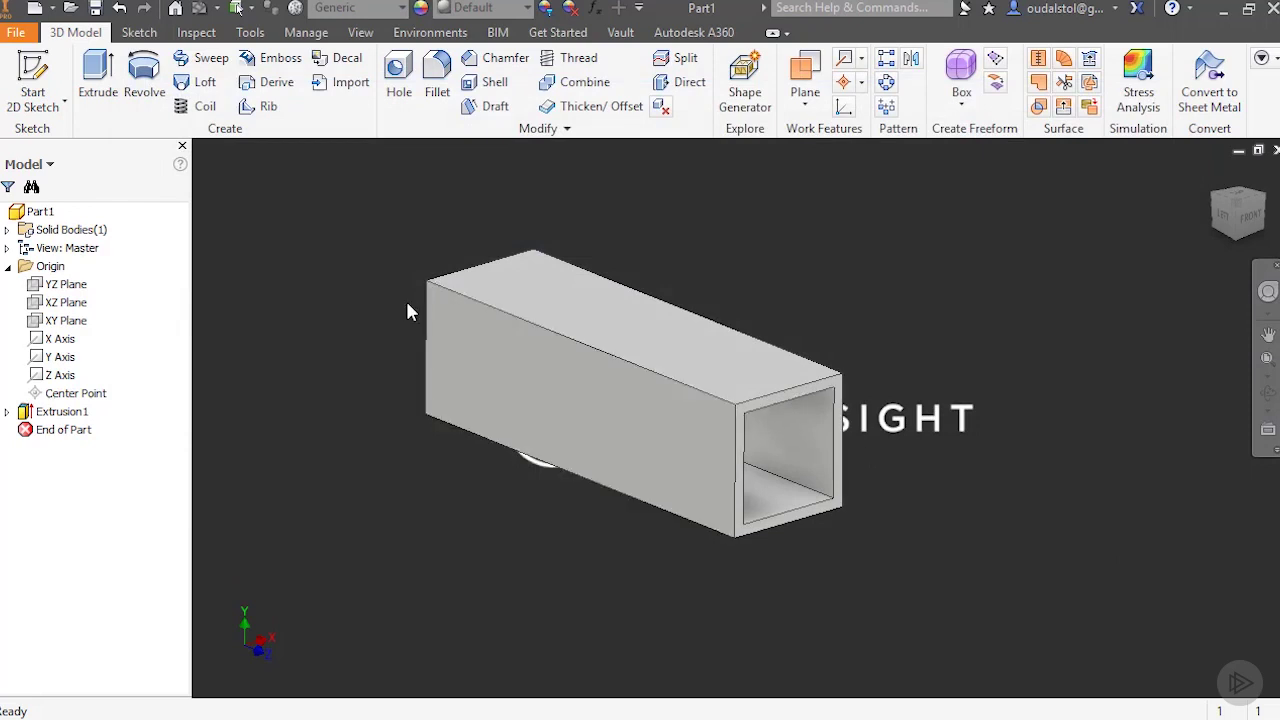
{"action": "right_click", "coordinate": [39, 216]}
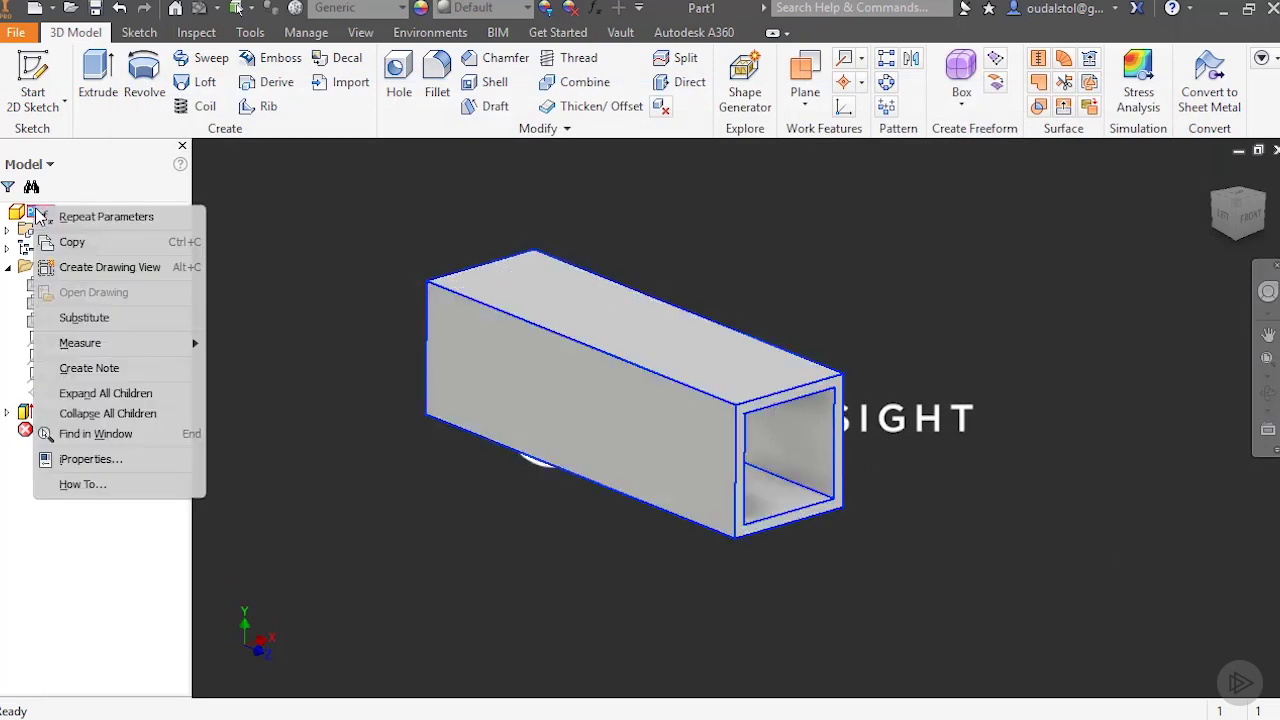
{"action": "left_click", "coordinate": [71, 462]}
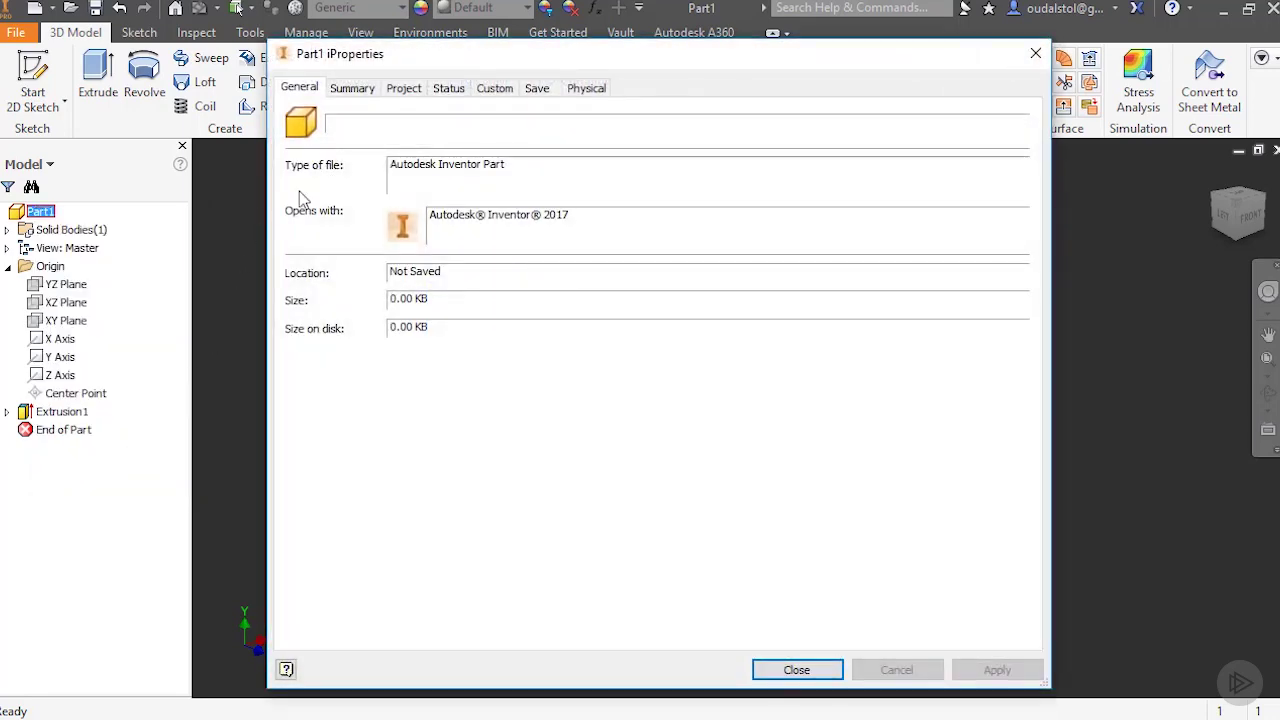
{"action": "left_click", "coordinate": [494, 88]}
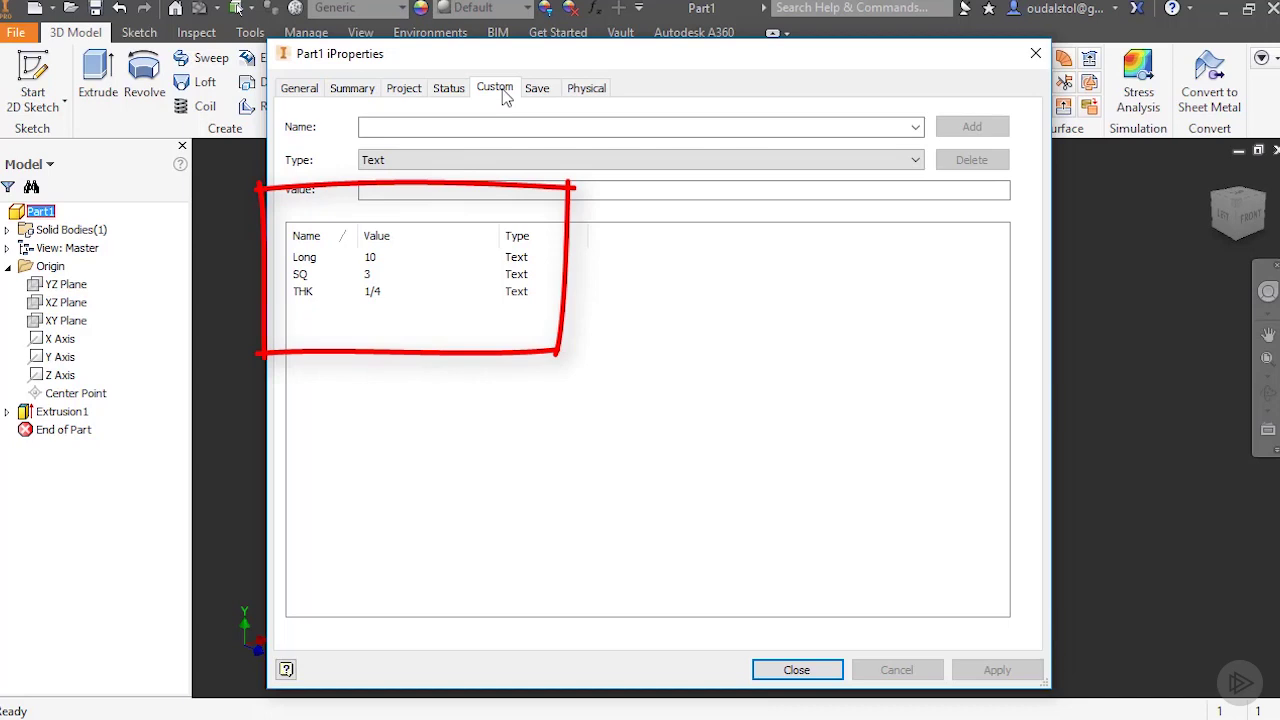
Append '<Long> Length' to the Description expression on the Project tab.
{"action": "left_click", "coordinate": [403, 88]}
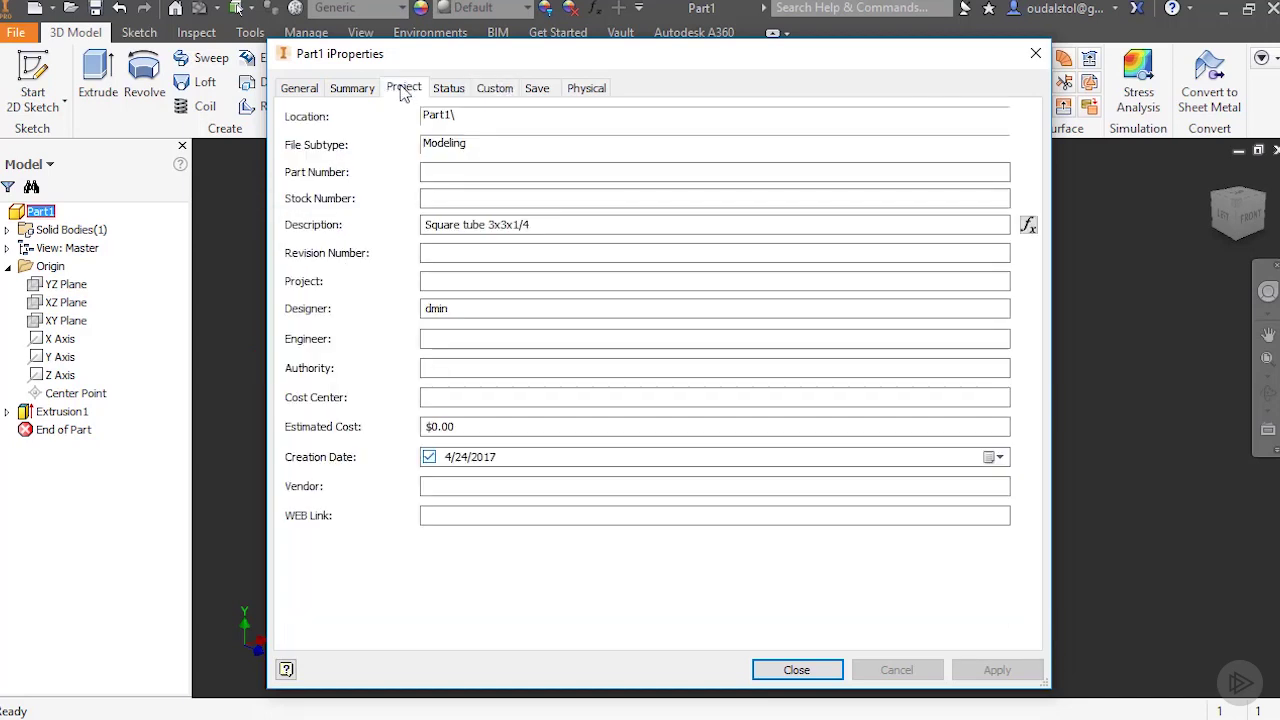
{"action": "left_click", "coordinate": [1028, 224]}
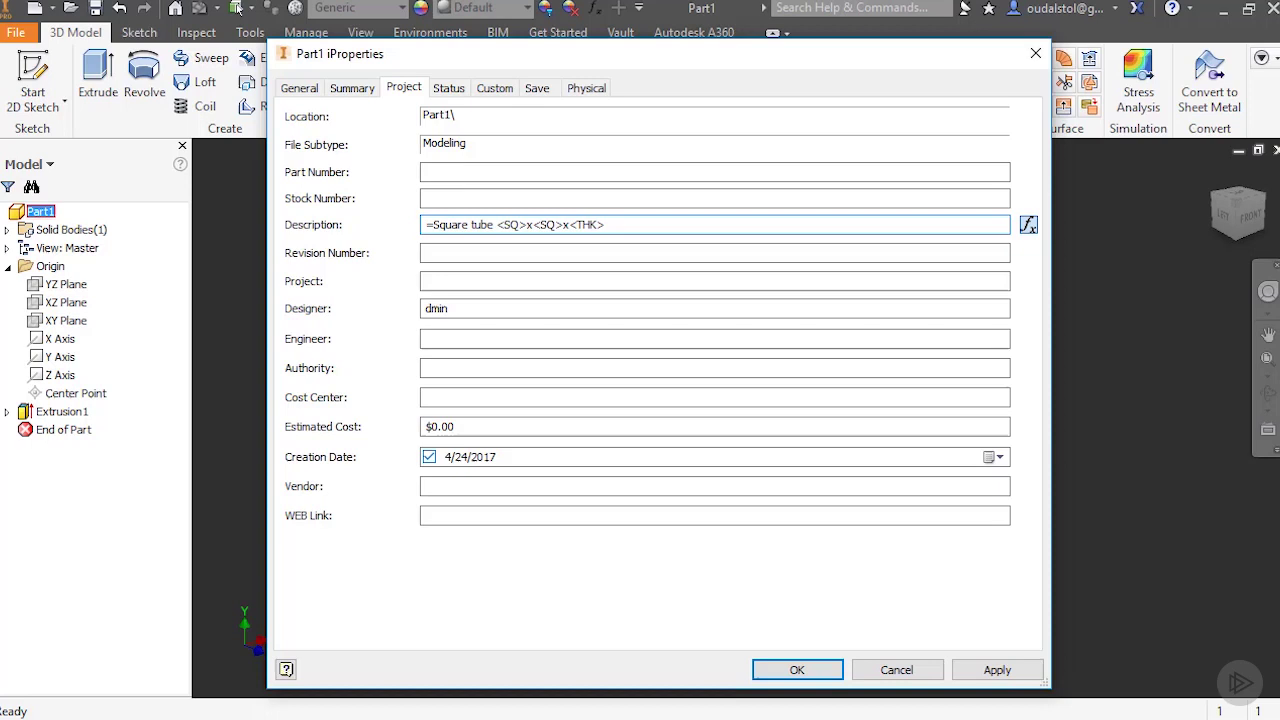
{"action": "type", "text": "<Long> Length"}
{"action": "key", "text": "Return"}
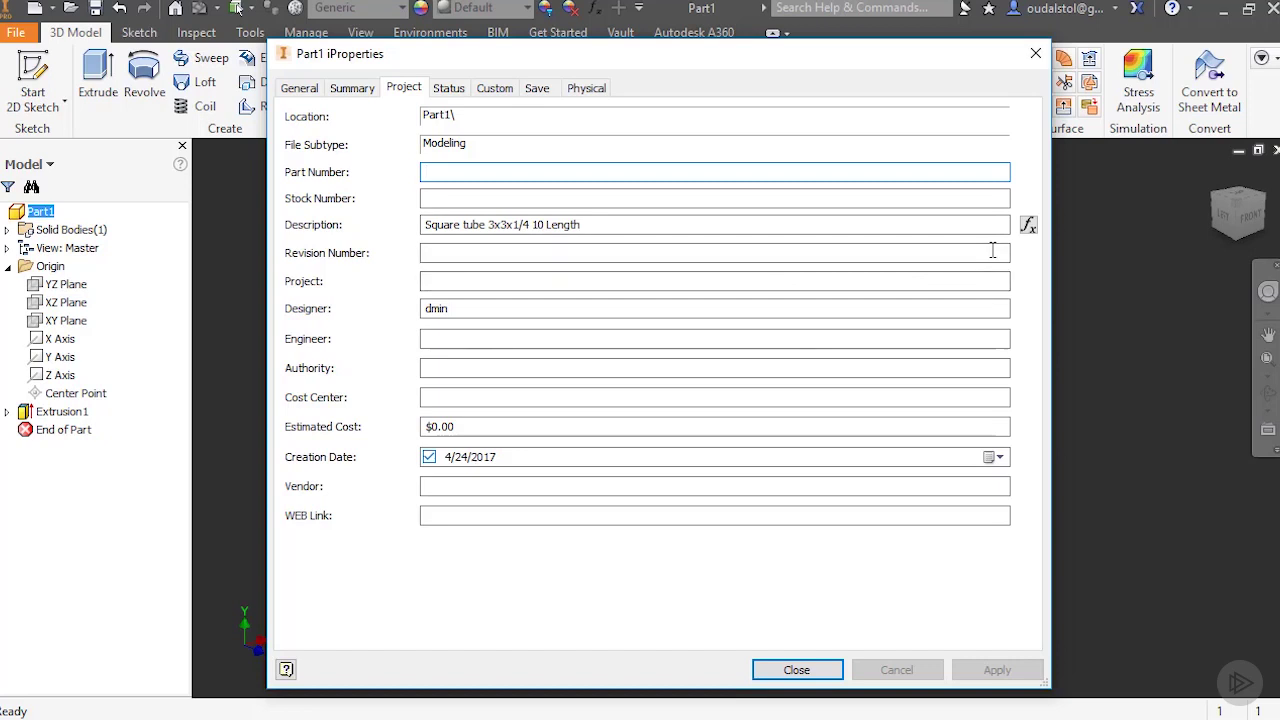
Insert '-' before <Long> so Description reads Square tube 3x3x1/4 - 10 Length, then close.
{"action": "left_click", "coordinate": [1028, 225]}
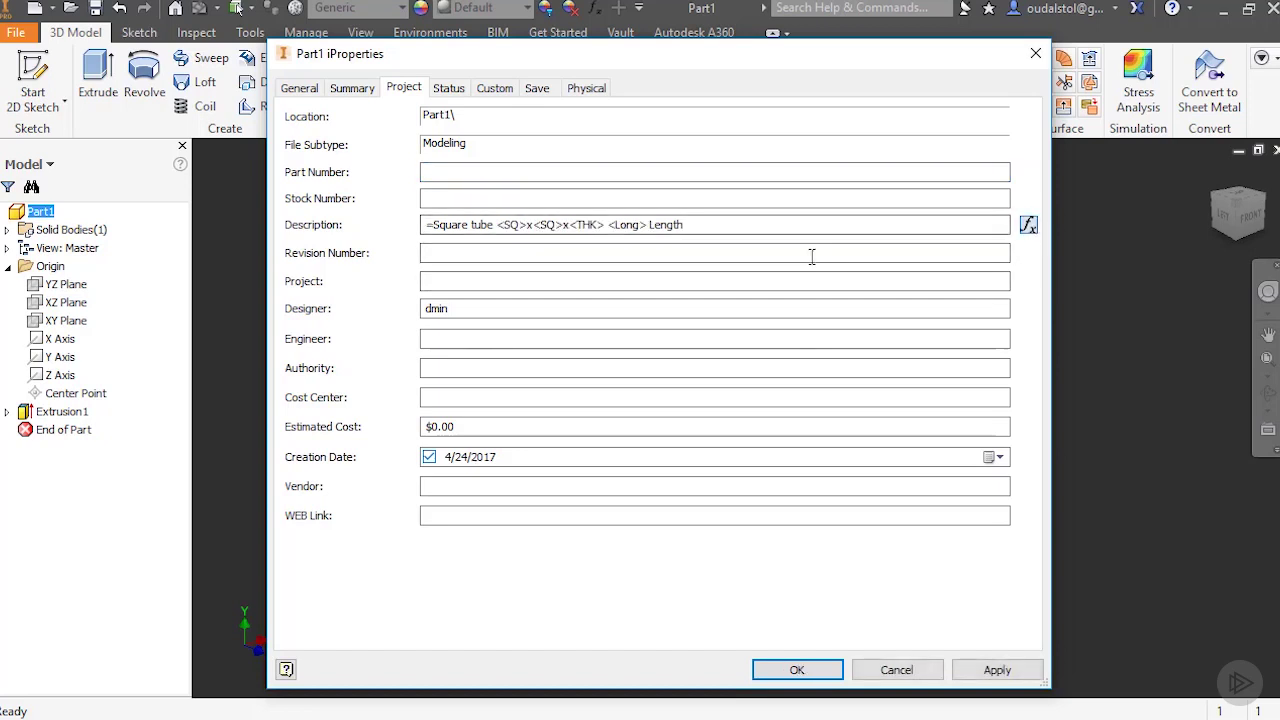
{"action": "left_click", "coordinate": [611, 224]}
{"action": "type", "text": "-"}
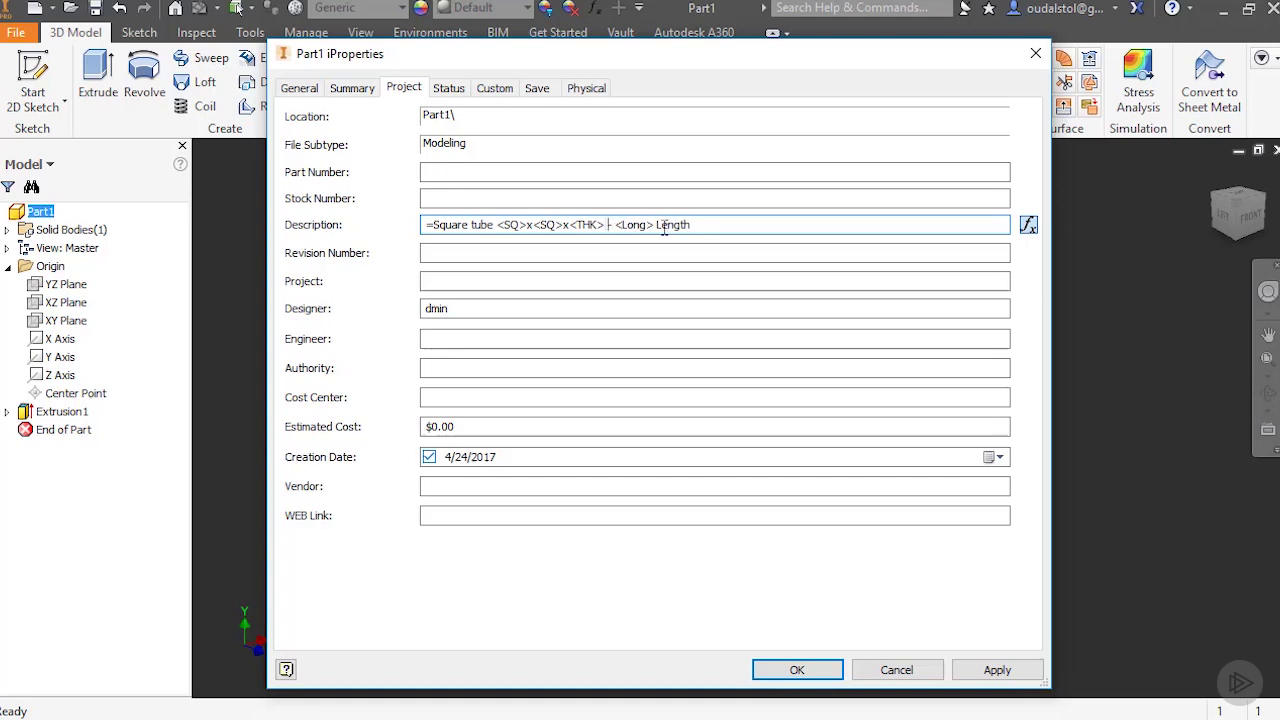
{"action": "key", "text": "Return"}
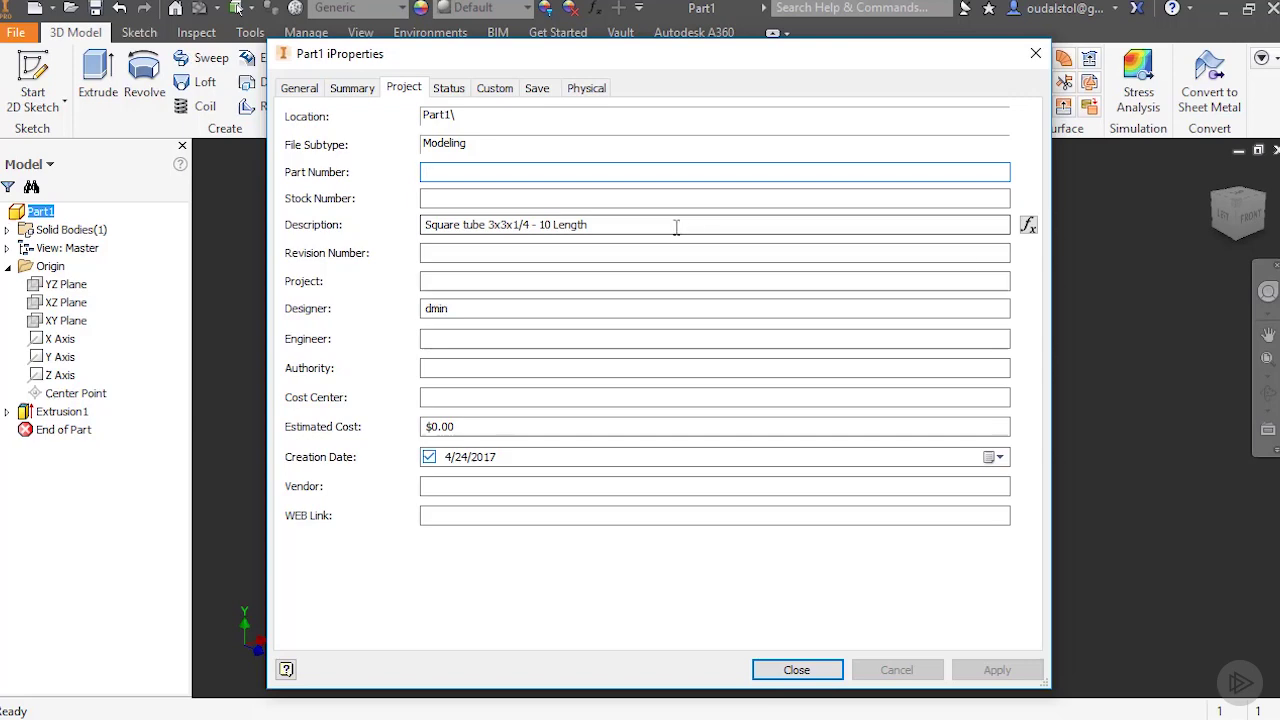
{"action": "left_click", "coordinate": [797, 670]}
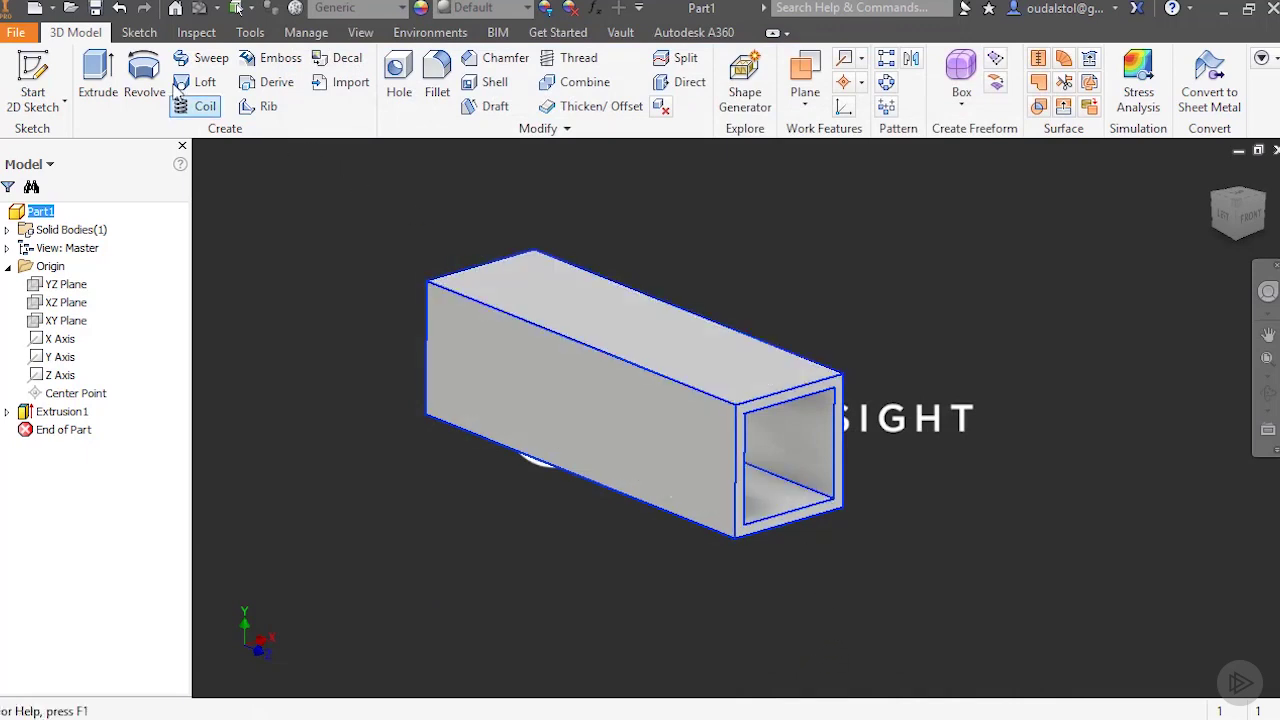
Save the part with the file name 'Square tube'.
{"action": "left_click", "coordinate": [95, 10]}
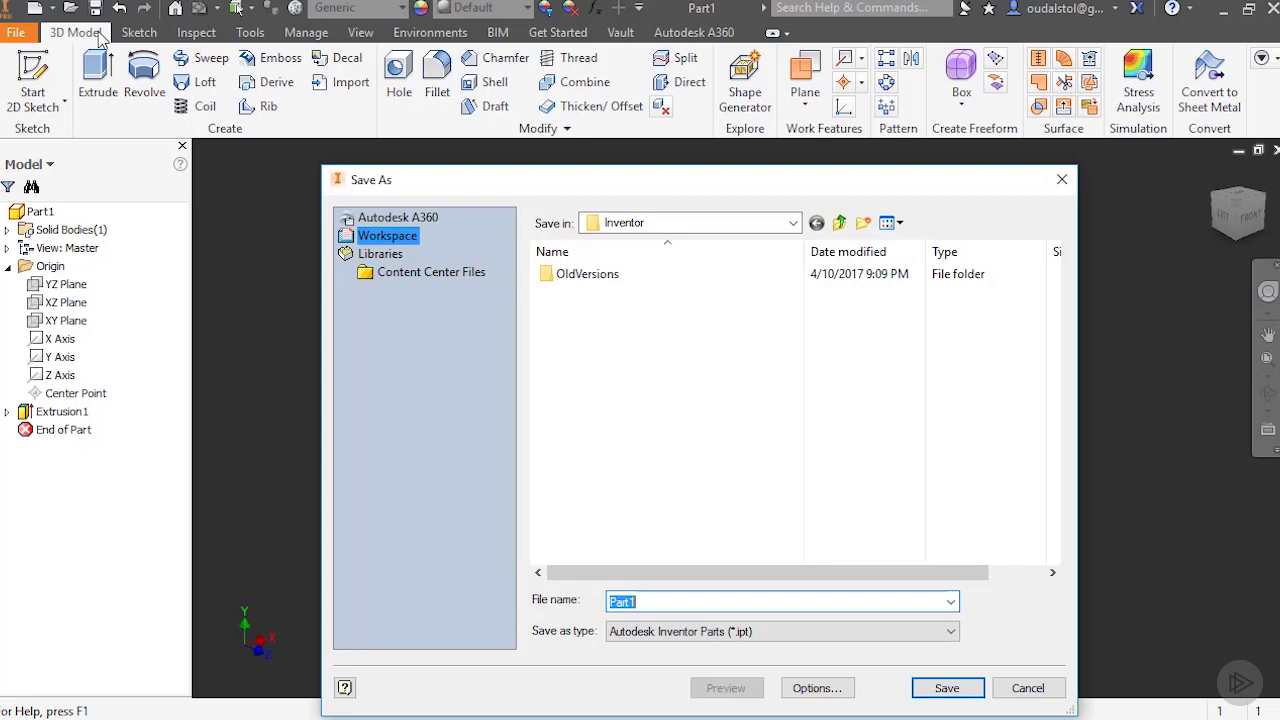
{"action": "type", "text": "Square tube"}
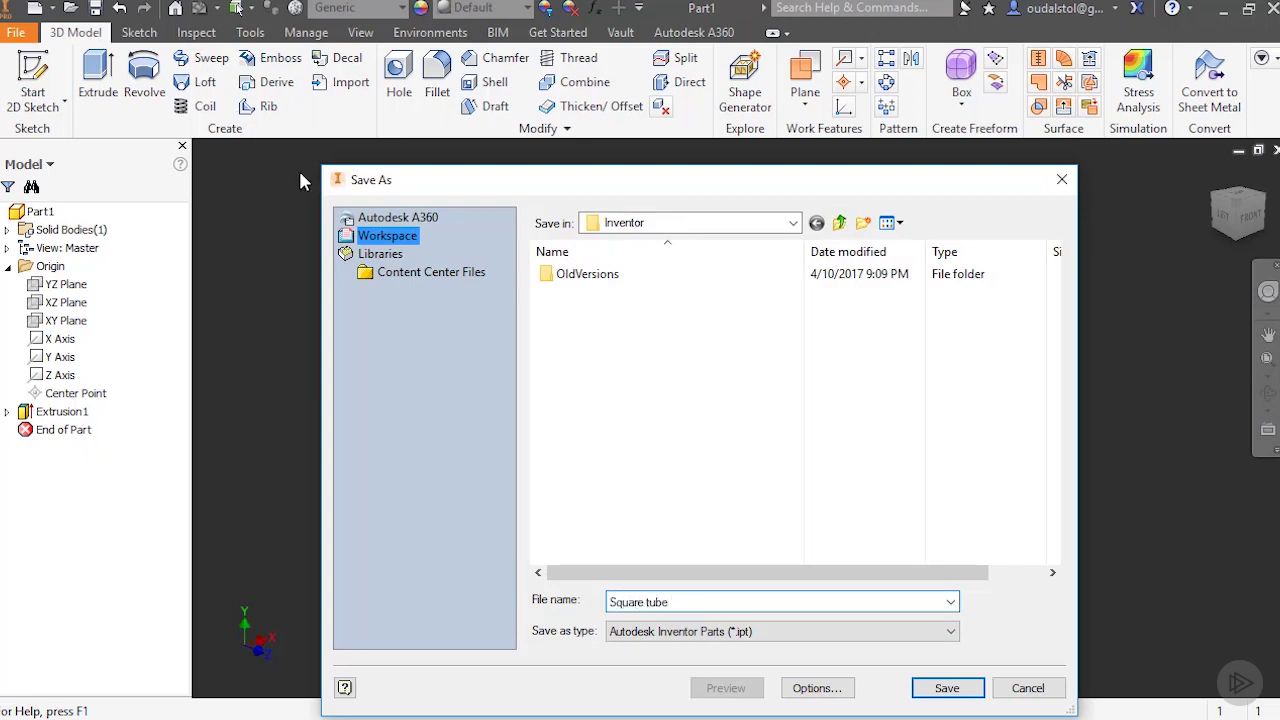
{"action": "left_click", "coordinate": [938, 688]}
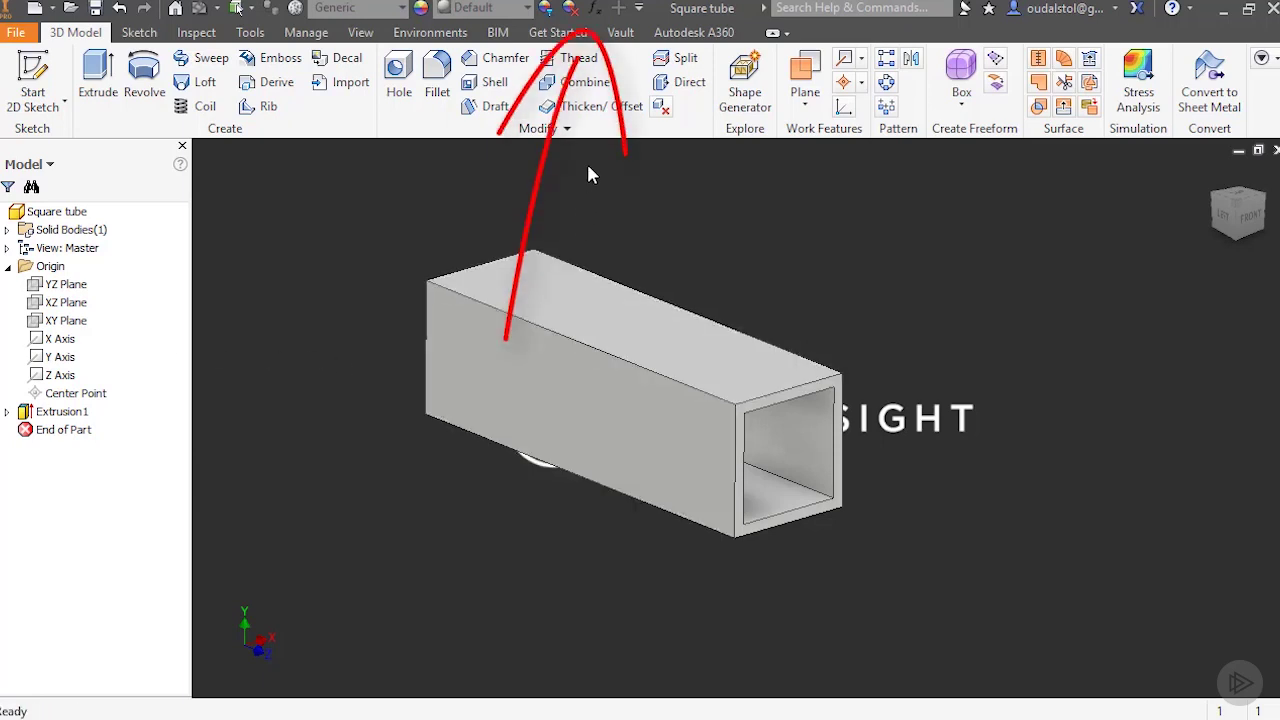
Open the Parameters table and make THK a multi-value parameter.
{"action": "left_click", "coordinate": [596, 8]}
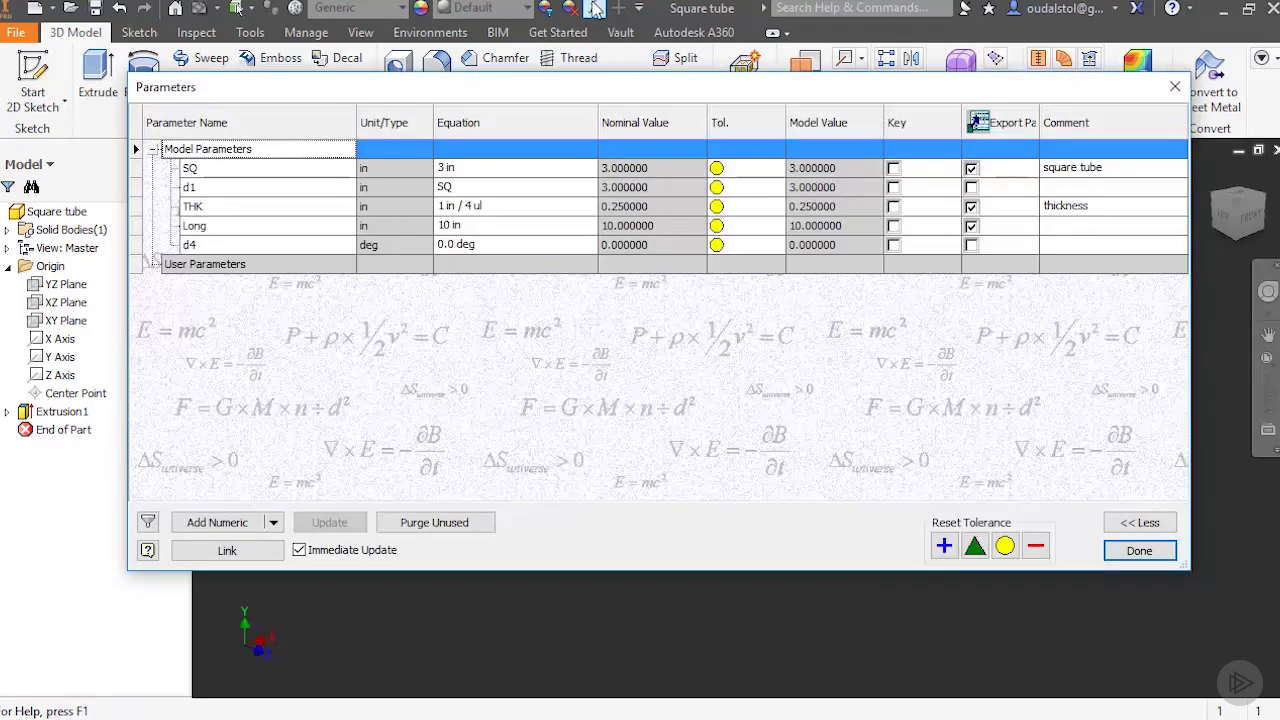
{"action": "right_click", "coordinate": [284, 213]}
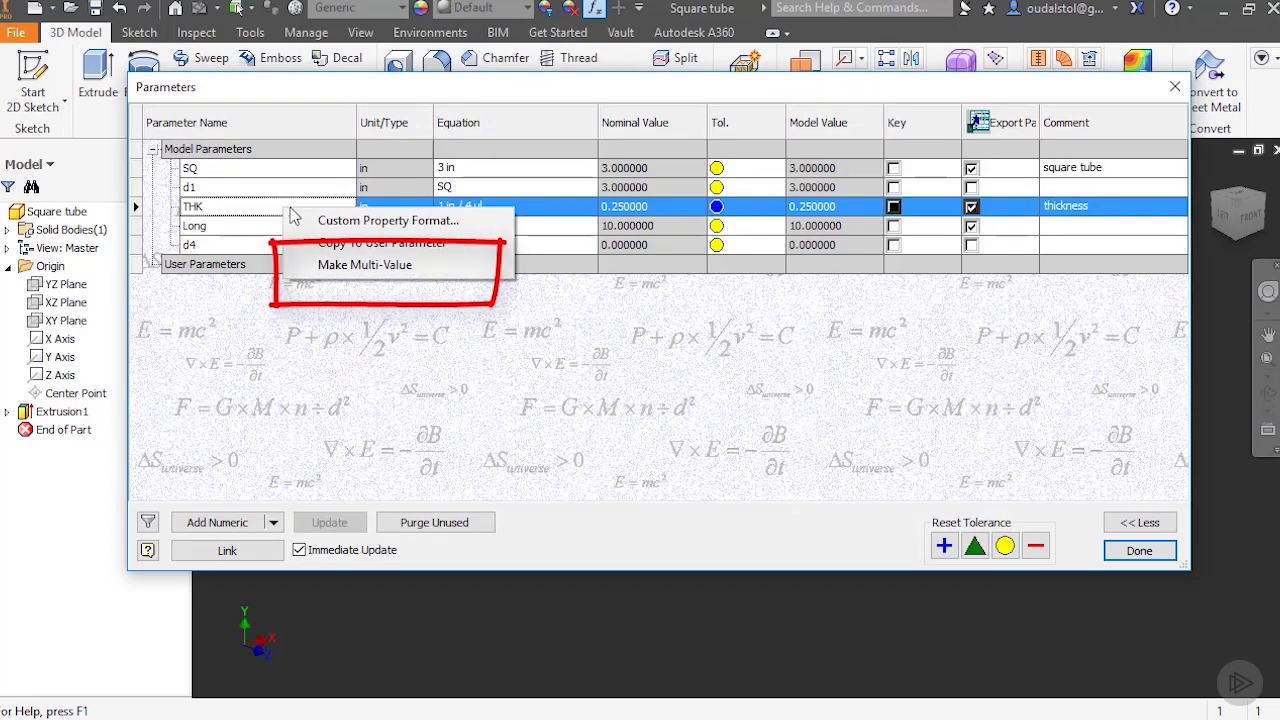
{"action": "left_click", "coordinate": [352, 266]}
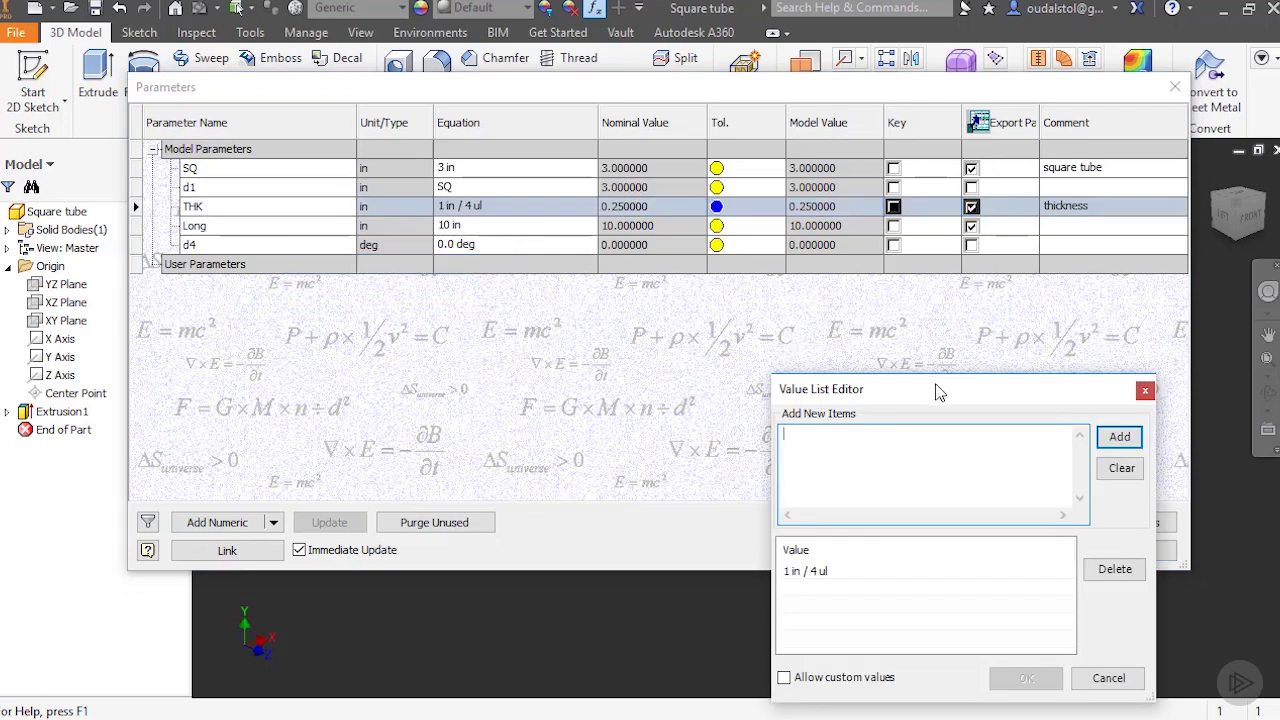
Add 1/2 and 3/8 to THK's value list alongside 1 in / 4 ul and confirm.
{"action": "left_click_drag", "start_coordinate": [938, 392], "coordinate": [476, 137]}
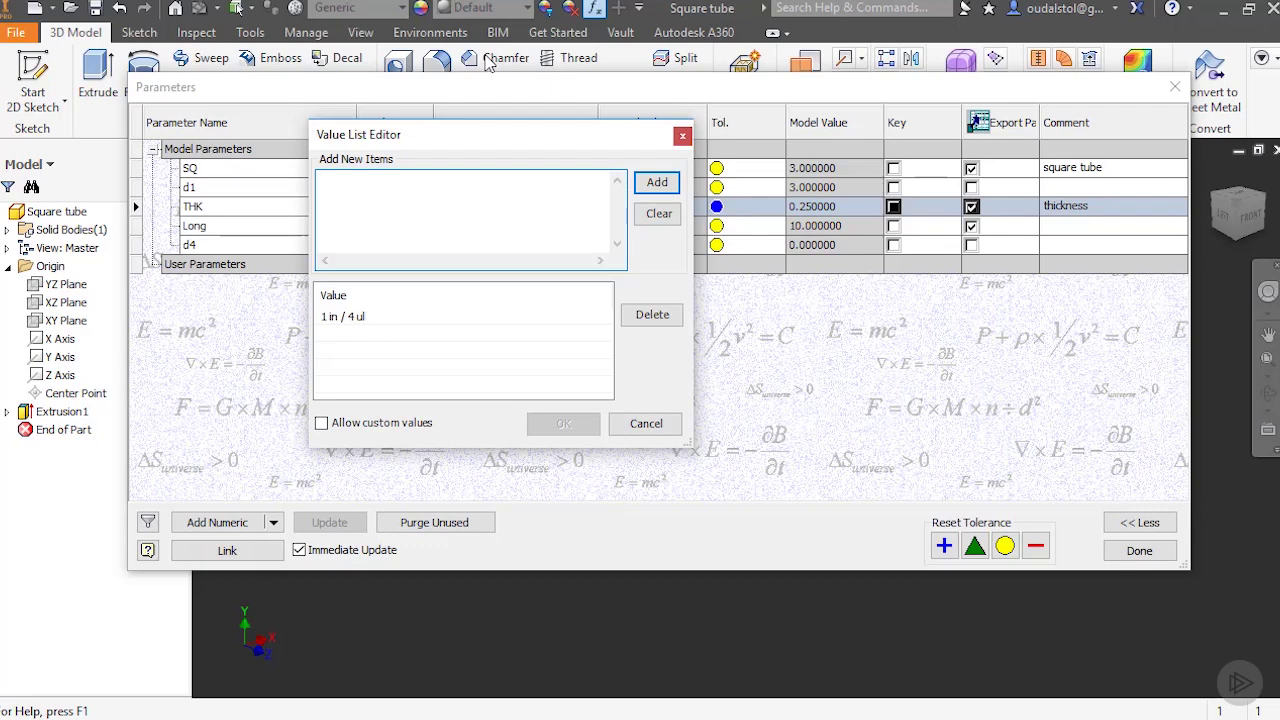
{"action": "type", "text": "1/2"}
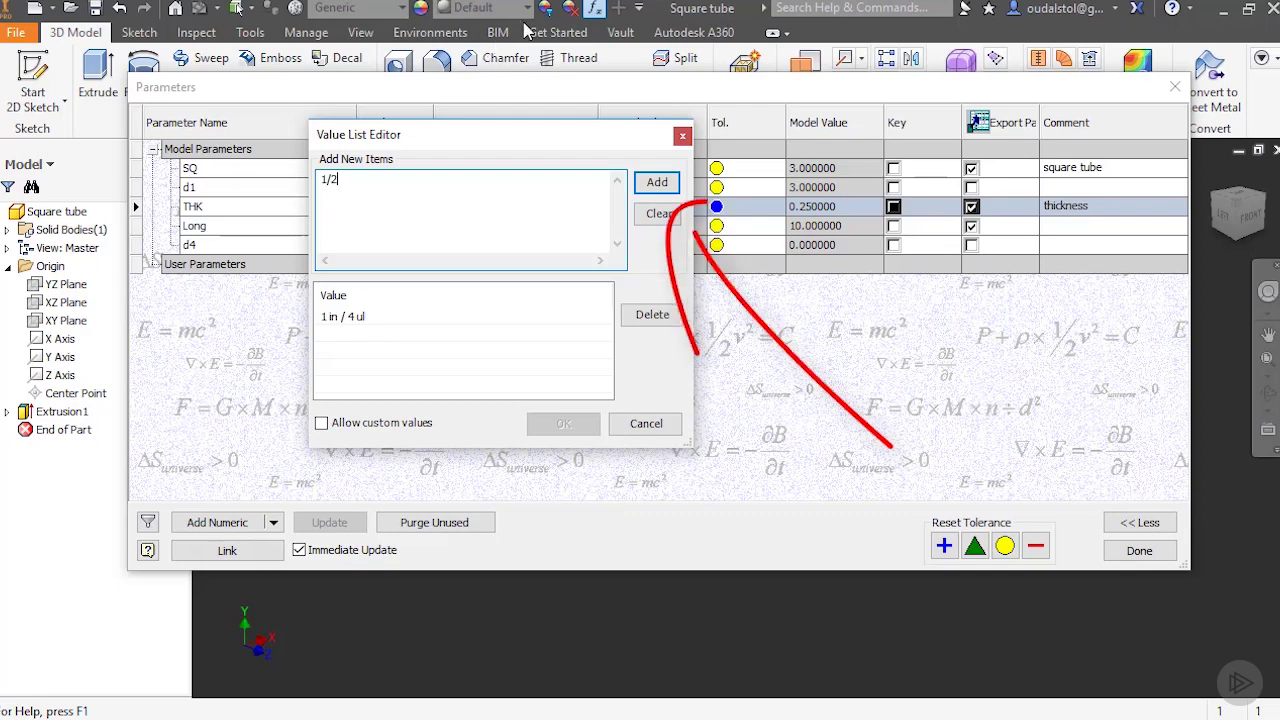
{"action": "left_click", "coordinate": [657, 184]}
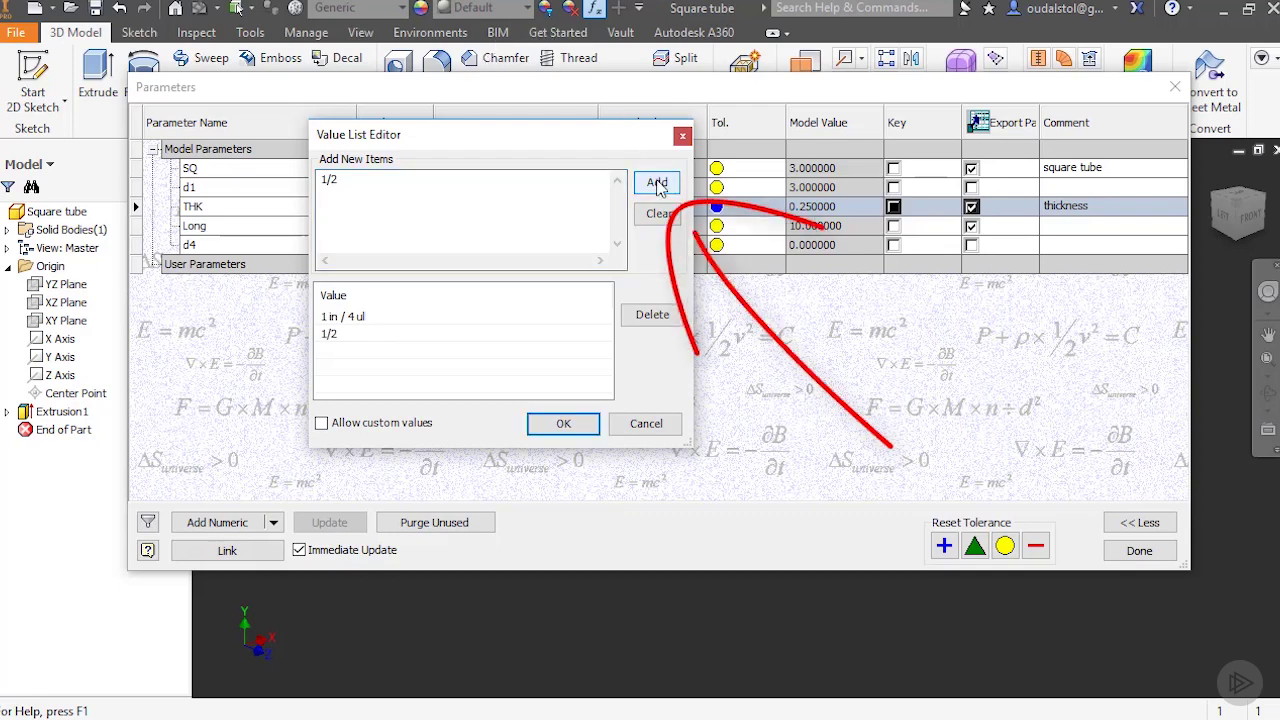
{"action": "left_click", "coordinate": [368, 192]}
{"action": "key", "text": "BackSpace"}
{"action": "key", "text": "BackSpace"}
{"action": "key", "text": "BackSpace"}
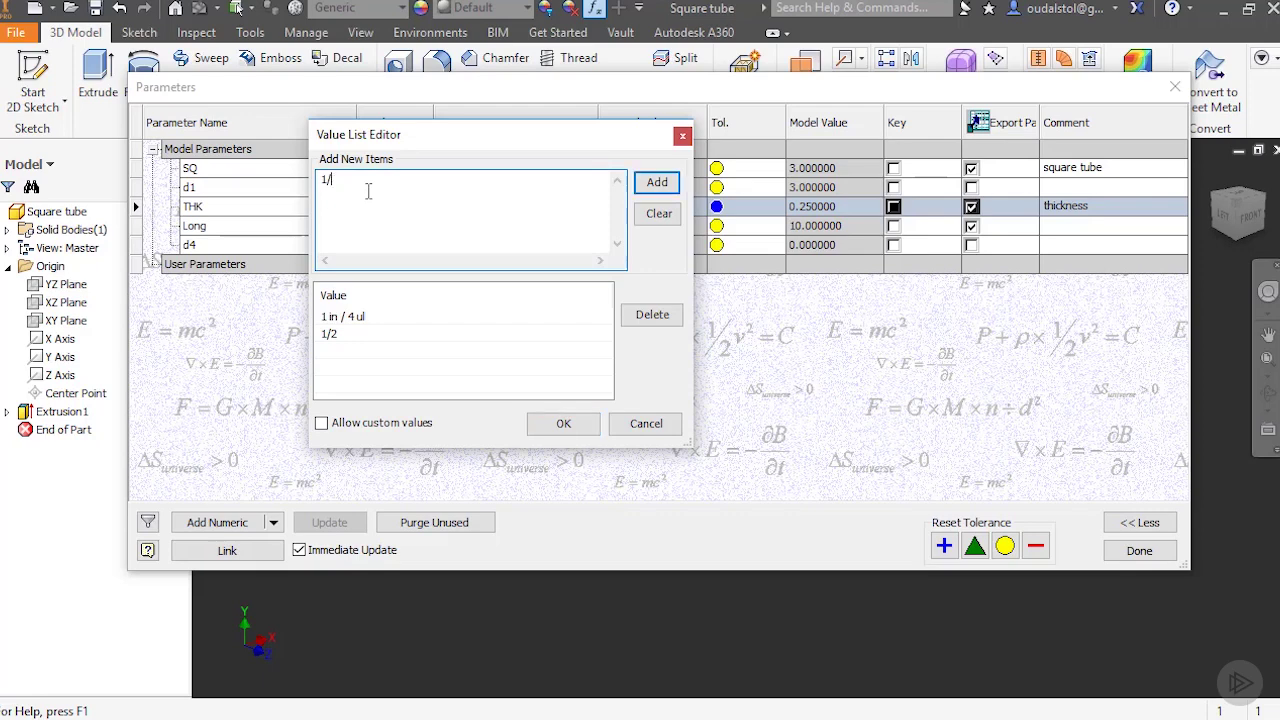
{"action": "type", "text": "3/8"}
{"action": "left_click", "coordinate": [658, 184]}
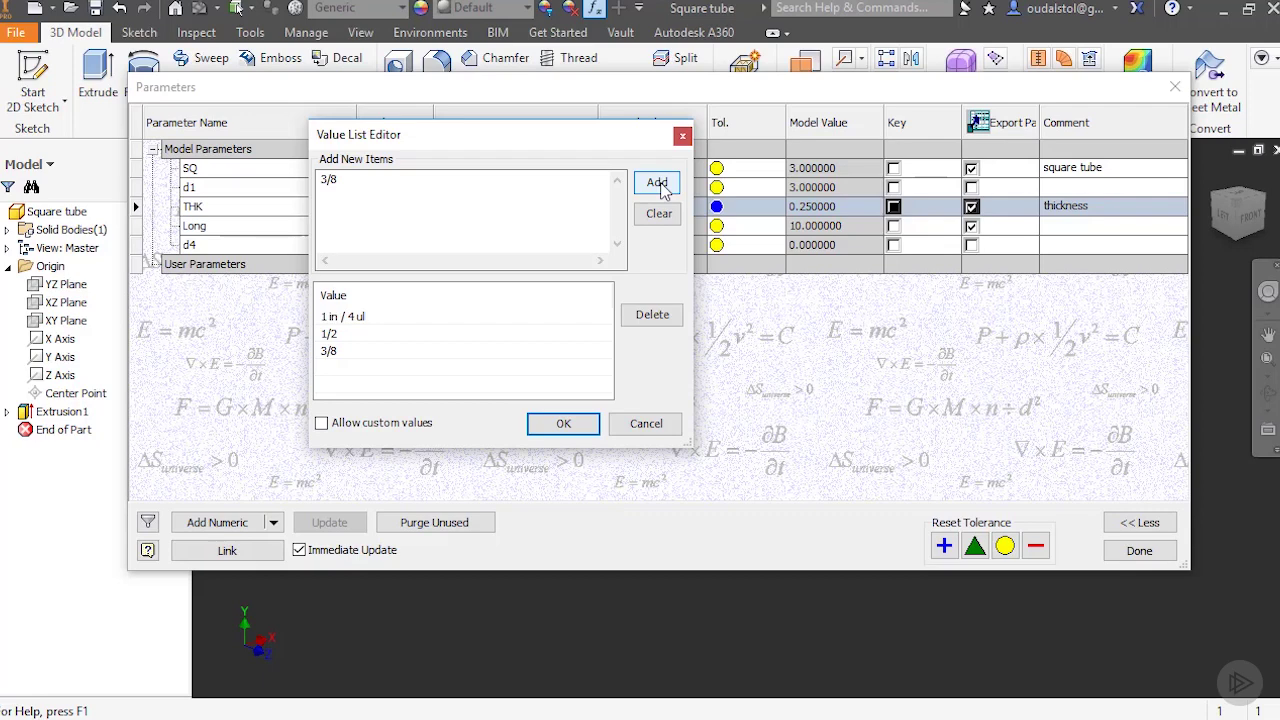
{"action": "left_click", "coordinate": [517, 178]}
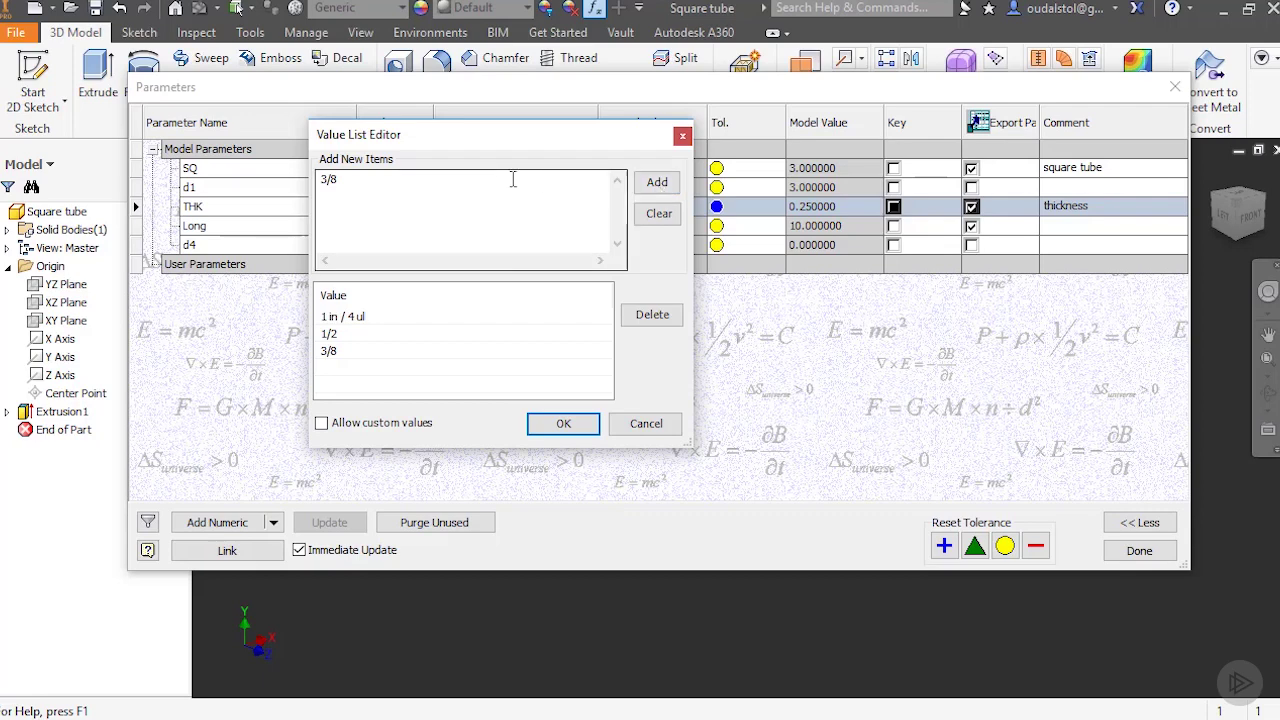
{"action": "left_click", "coordinate": [560, 424]}
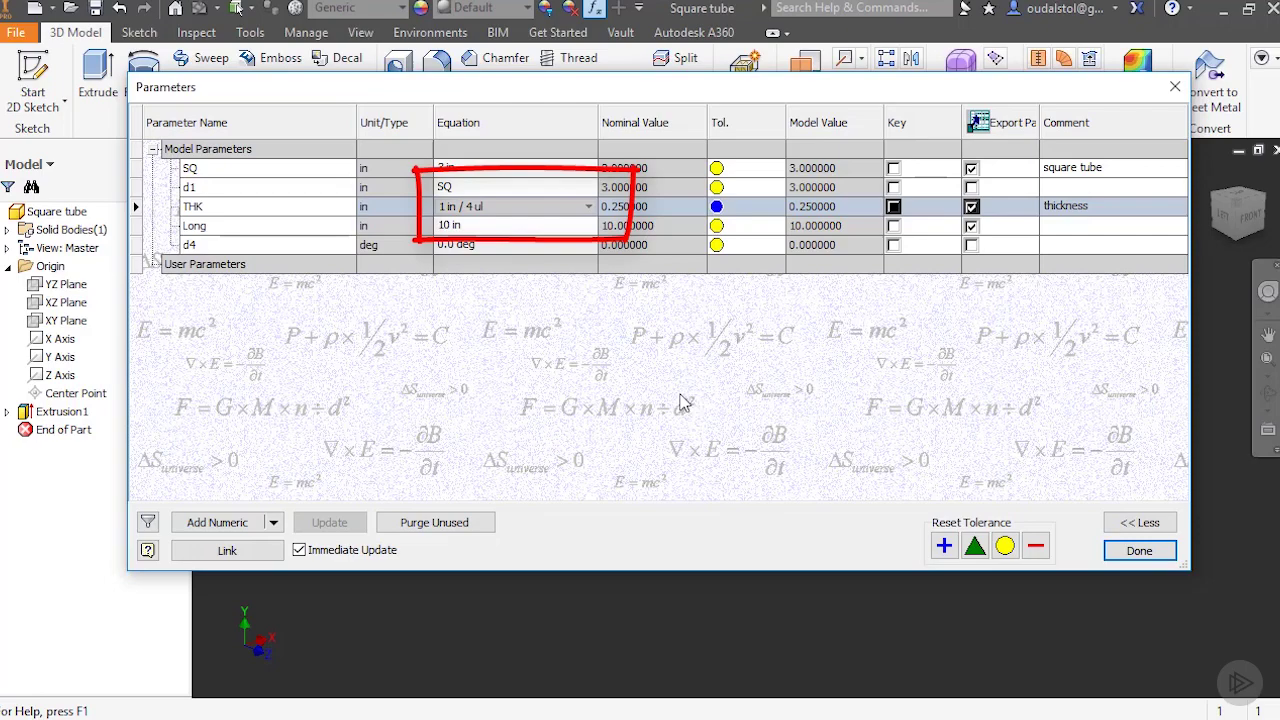
Switch the THK parameter to 1/2 from its value dropdown and apply.
{"action": "left_click", "coordinate": [588, 207]}
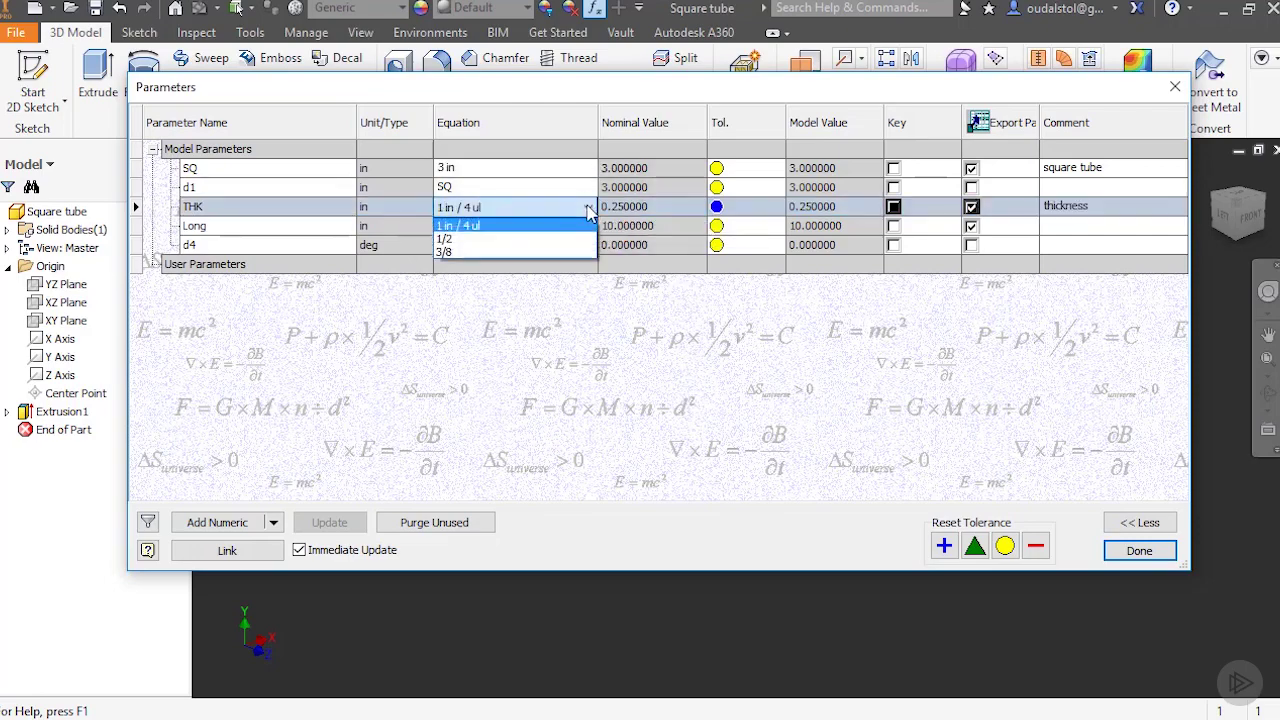
{"action": "left_click", "coordinate": [453, 240]}
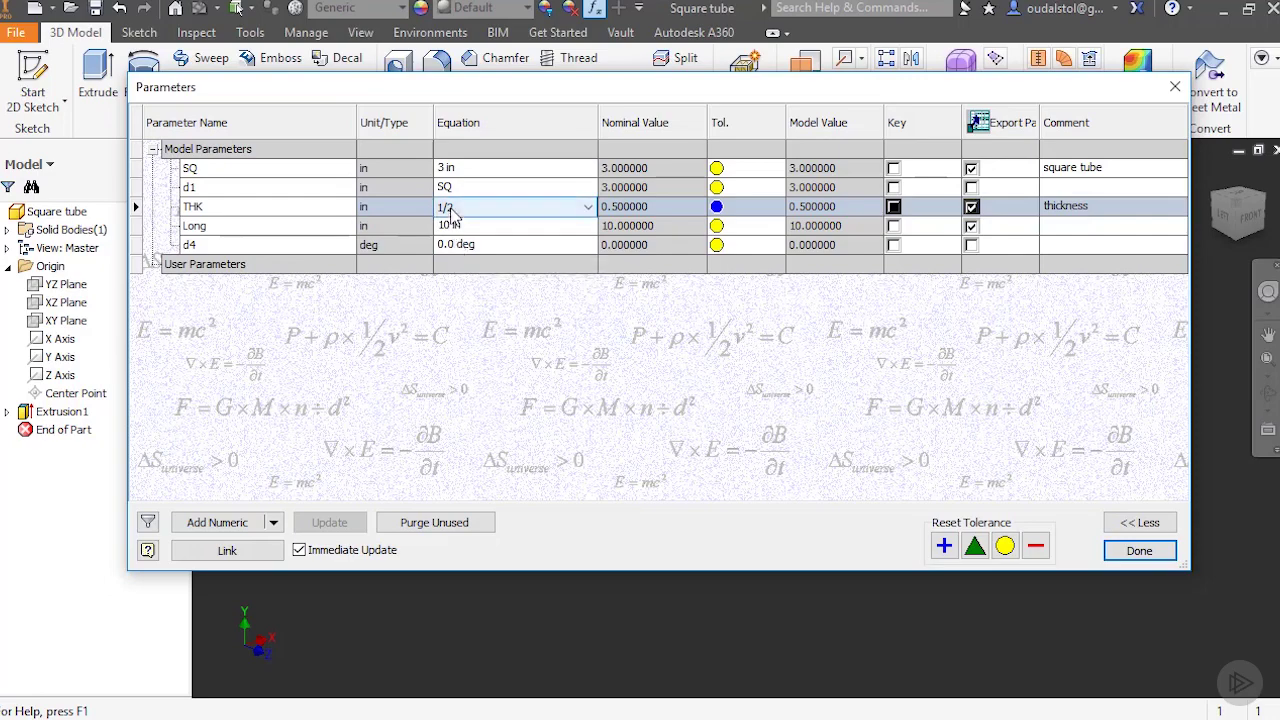
{"action": "left_click", "coordinate": [1139, 551]}
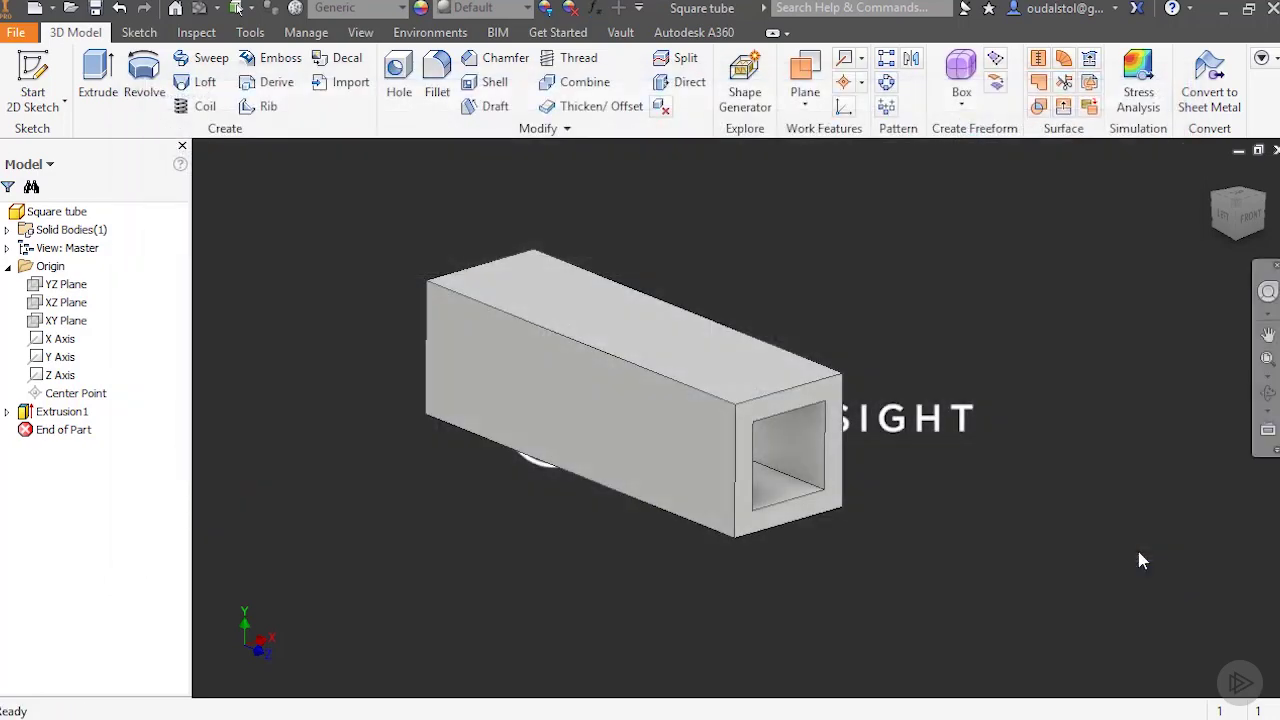
Change THK to 3/8 (0.375 in), apply, and reopen the parameter table to confirm.
{"action": "left_click", "coordinate": [595, 8]}
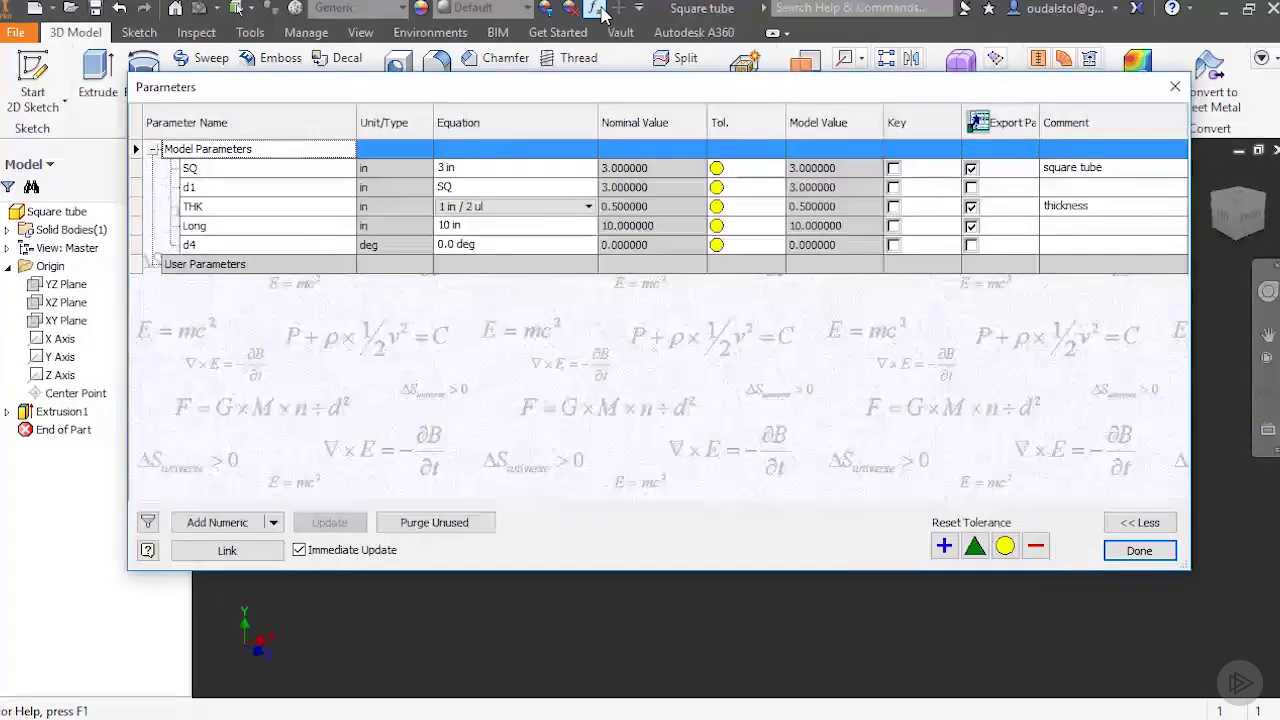
{"action": "left_click", "coordinate": [591, 207]}
{"action": "left_click", "coordinate": [483, 266]}
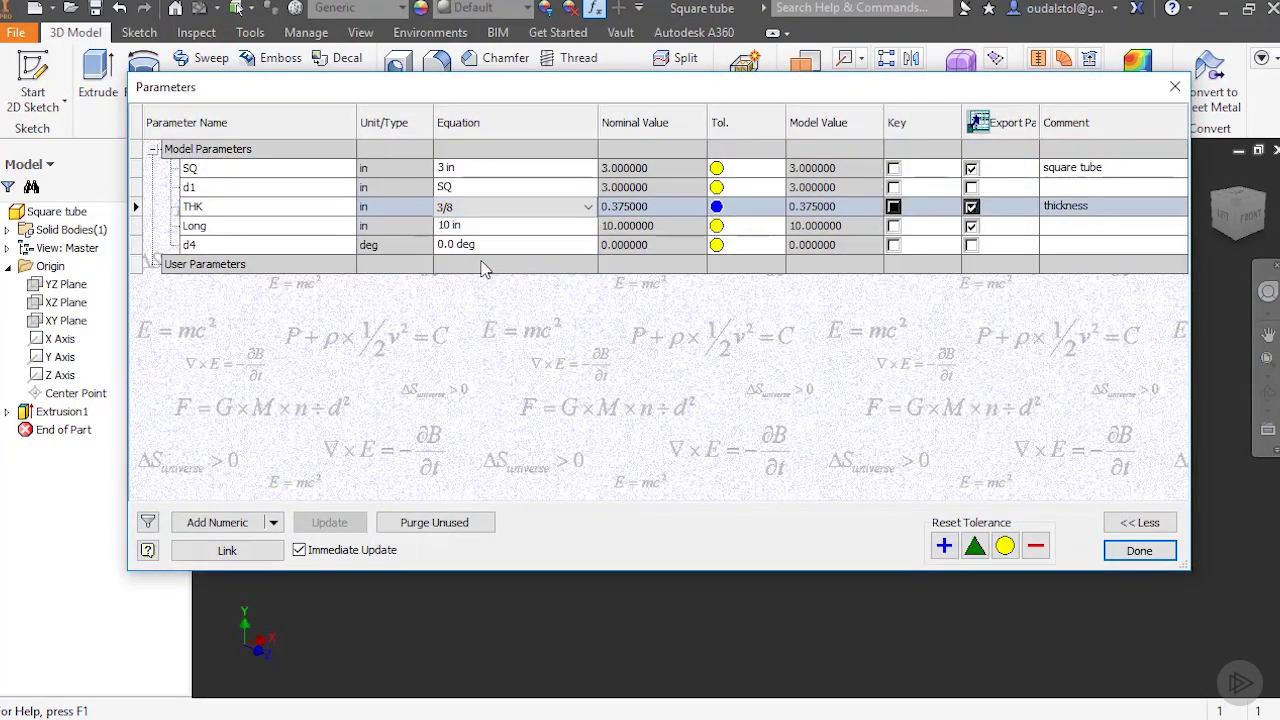
{"action": "left_click", "coordinate": [1127, 552]}
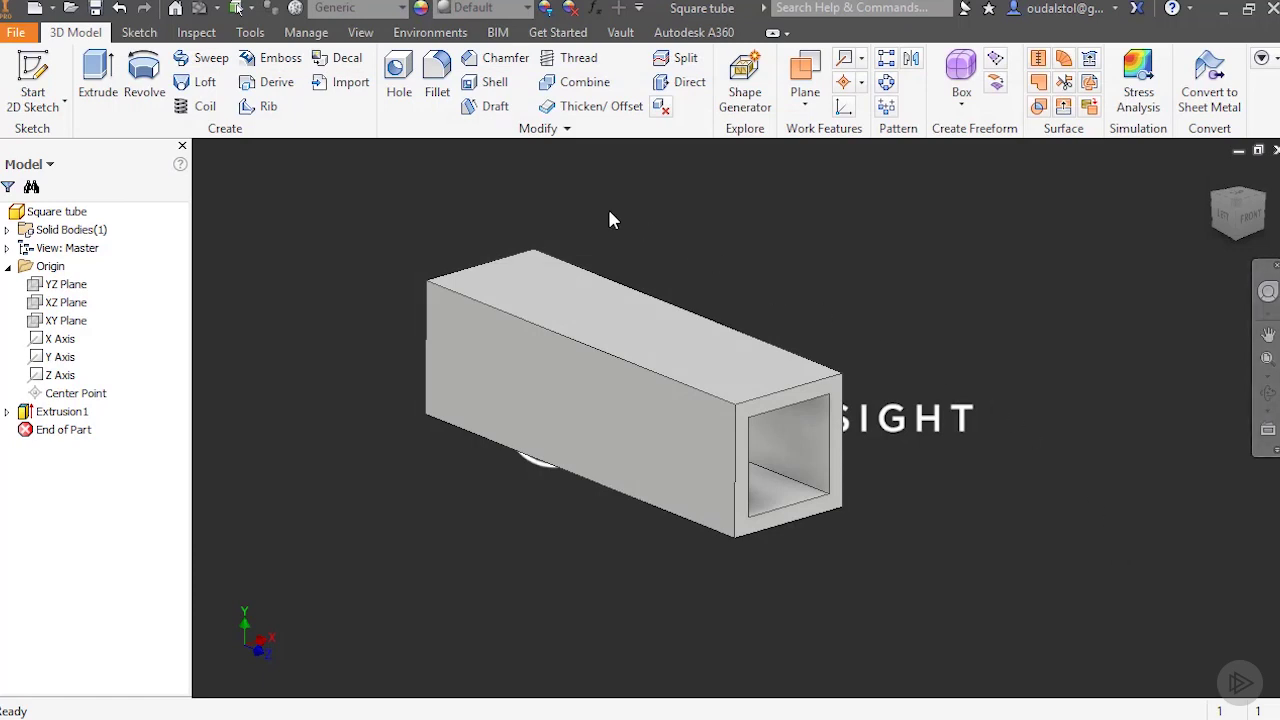
{"action": "left_click", "coordinate": [596, 9]}
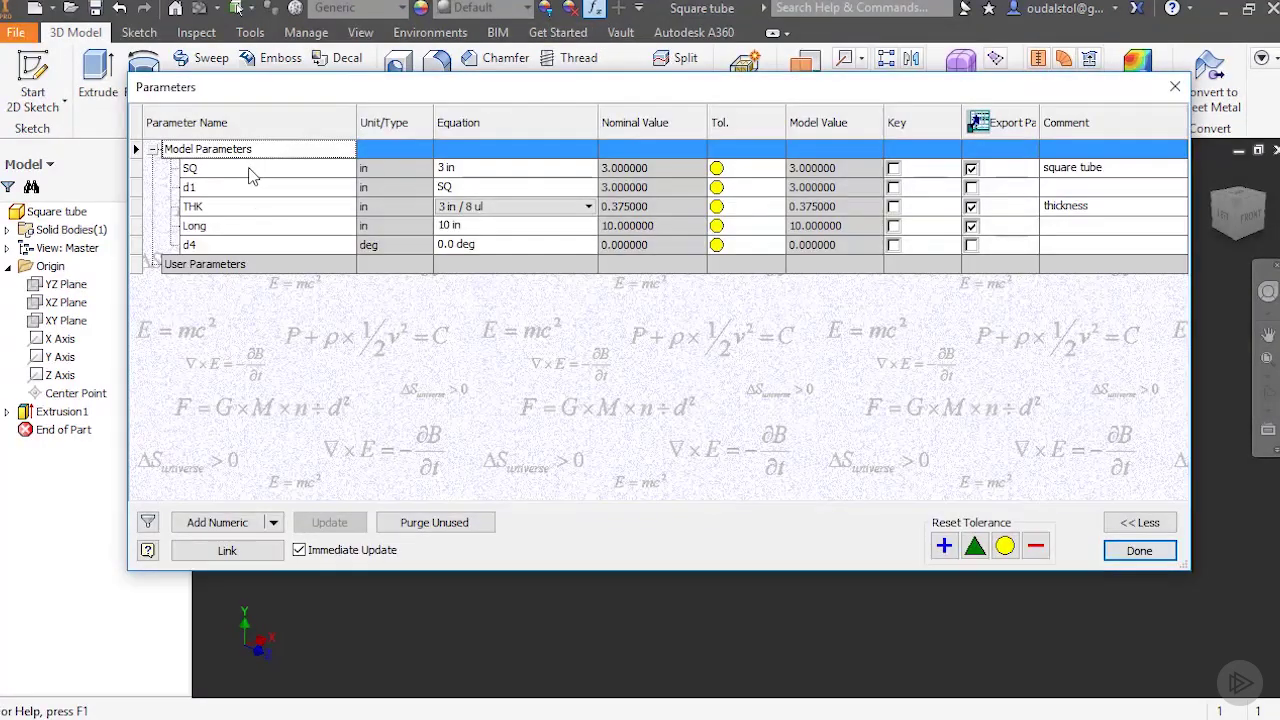
{"action": "mouse_move", "coordinate": [228, 167]}
{"action": "mouse_move", "coordinate": [233, 235]}
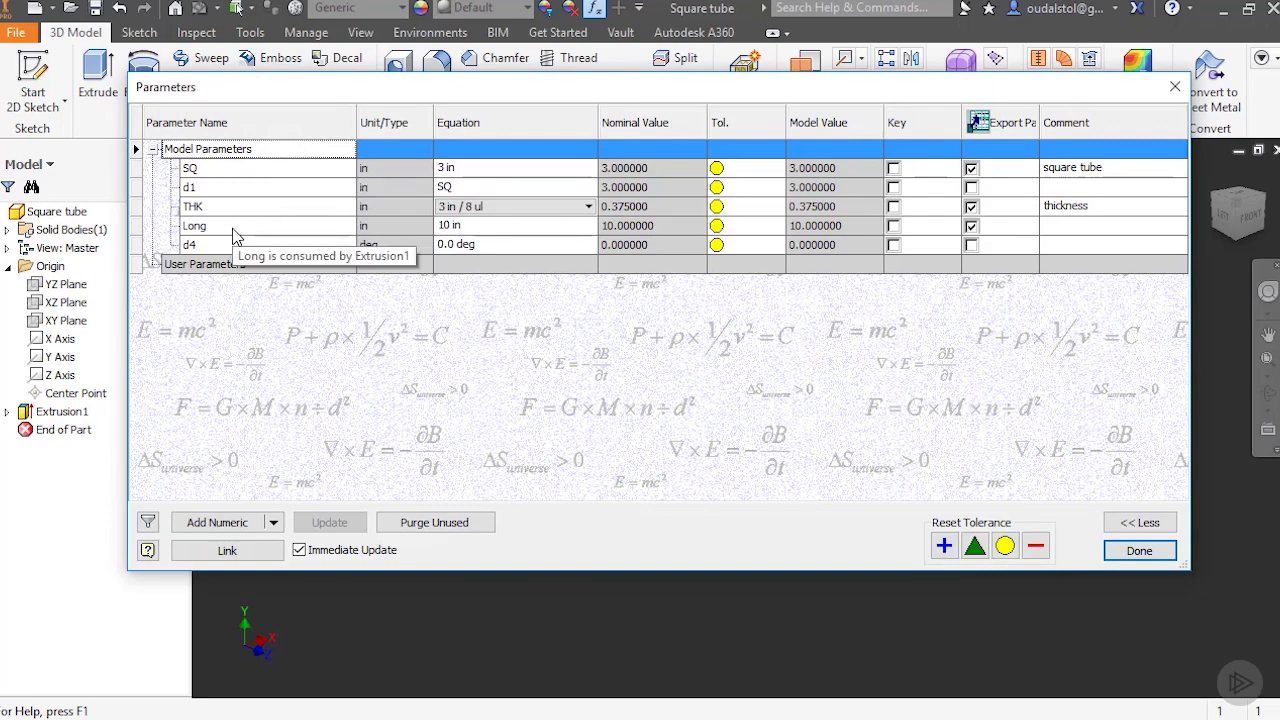
Dismiss the SQ parameter's context menu unchanged and close Parameters, keeping 0.375 in thickness.
{"action": "right_click", "coordinate": [460, 174]}
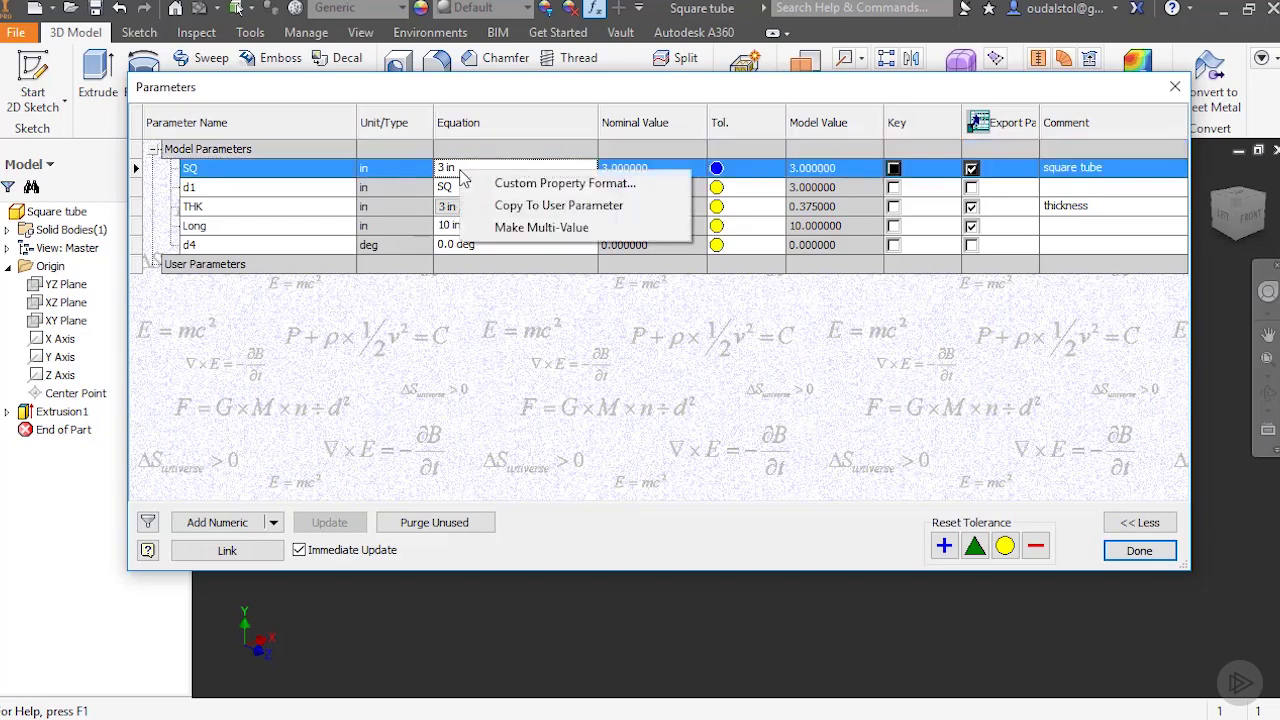
{"action": "left_click", "coordinate": [525, 228]}
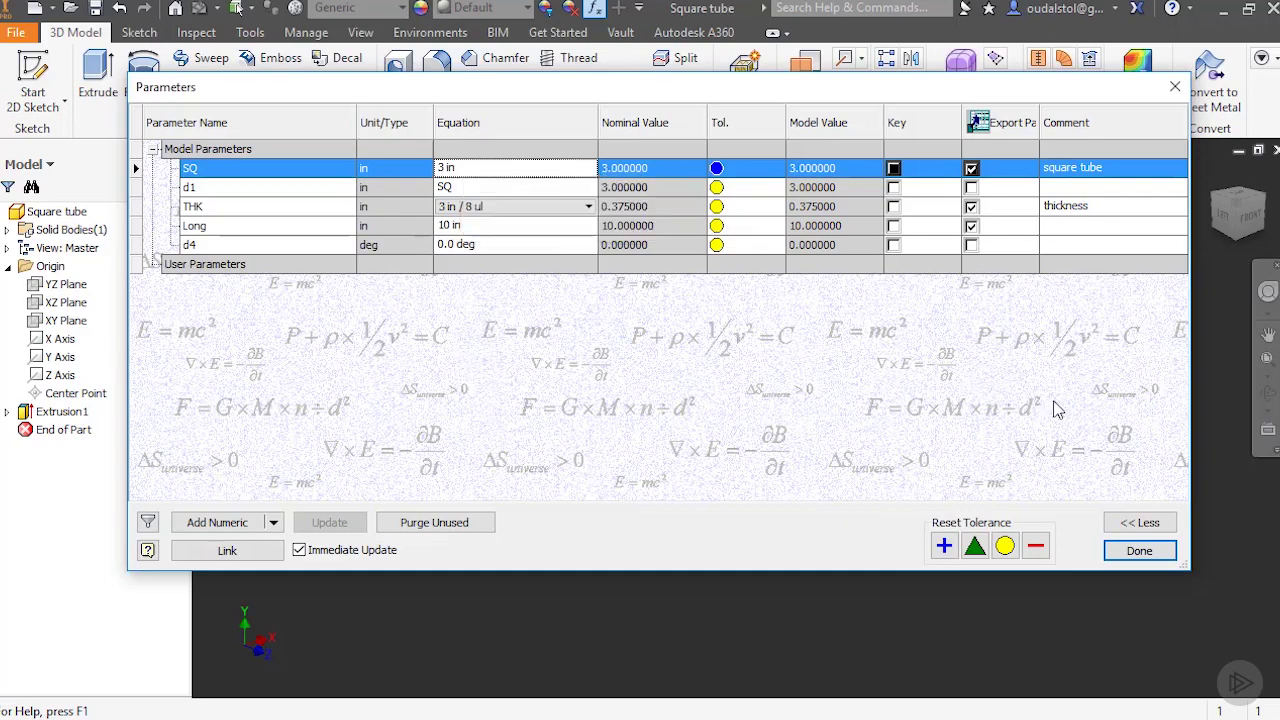
{"action": "left_click", "coordinate": [1133, 556]}
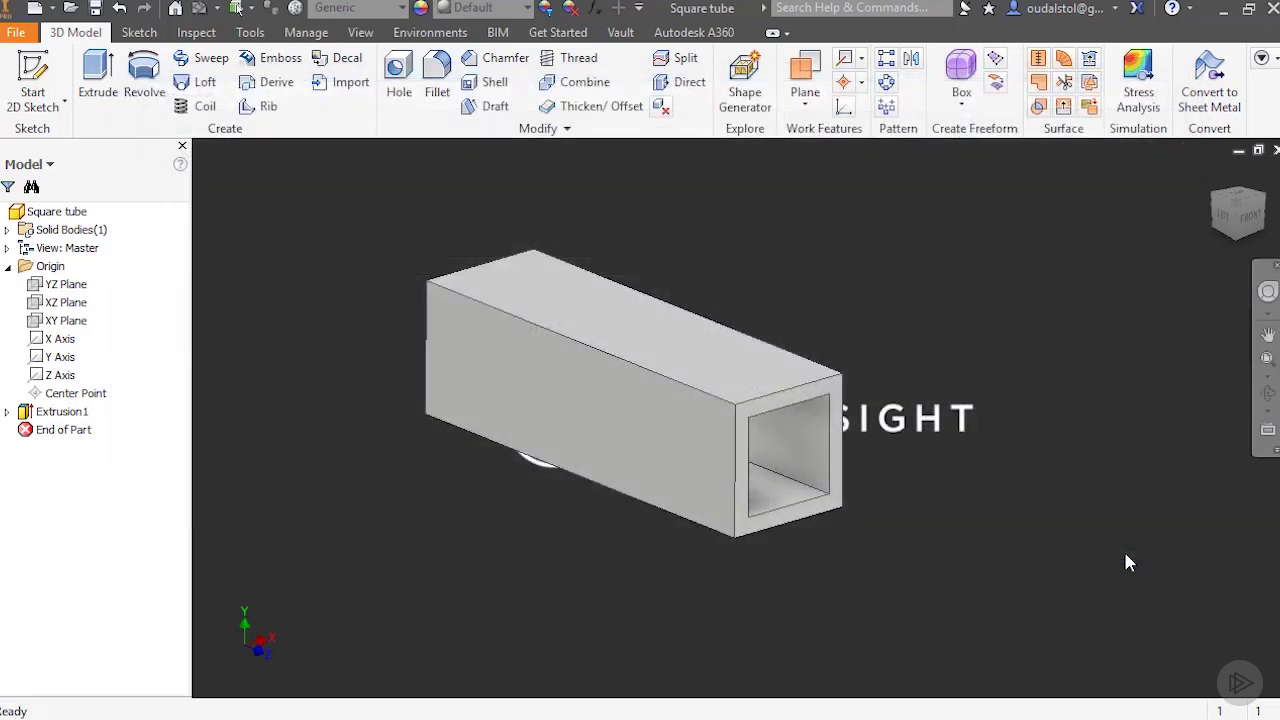